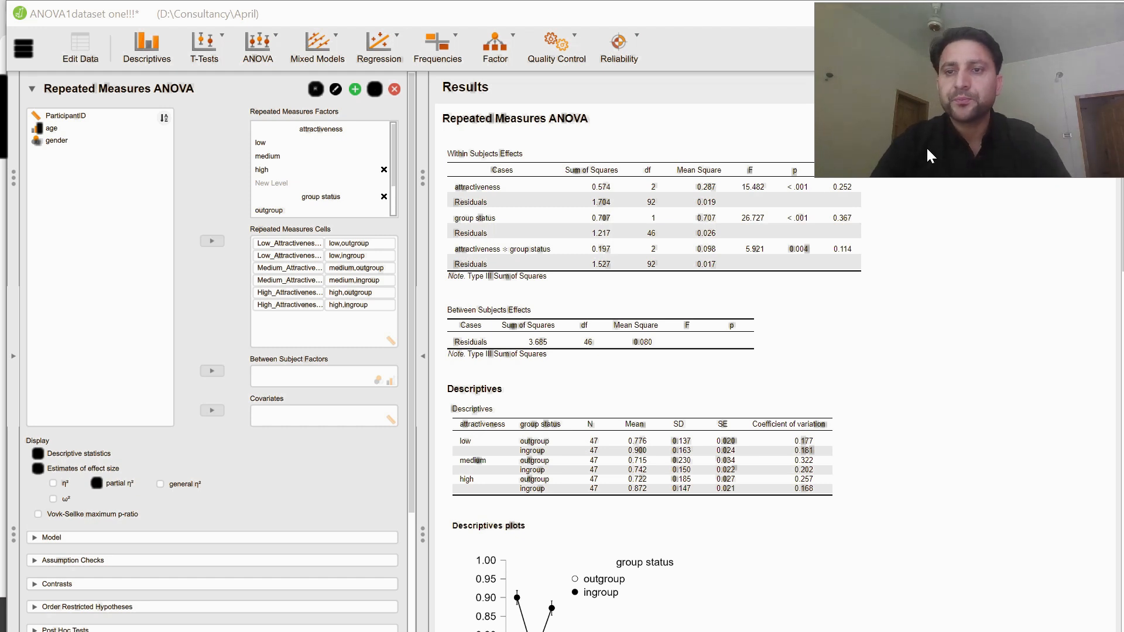
drag(815, 177, 894, 166)
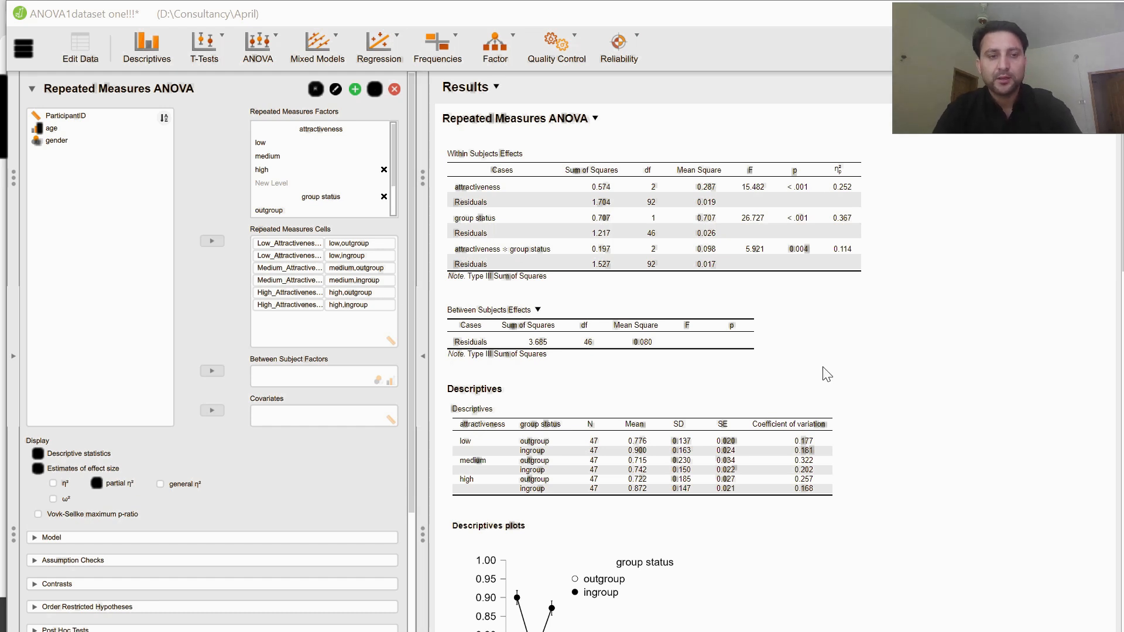
drag(310, 13, 297, 168)
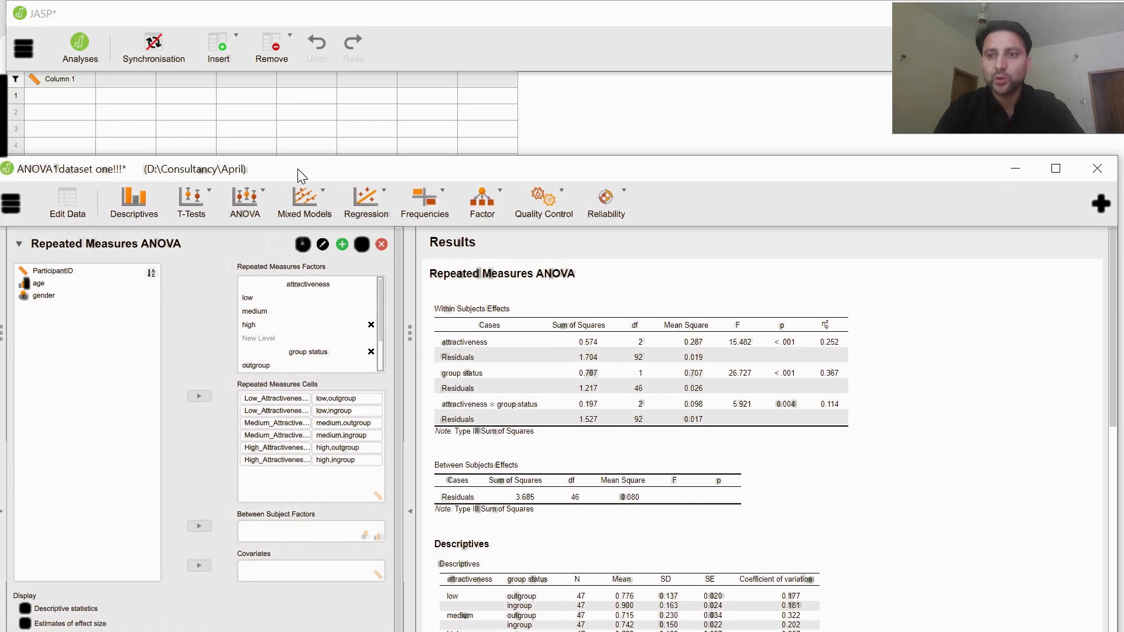
click(1056, 170)
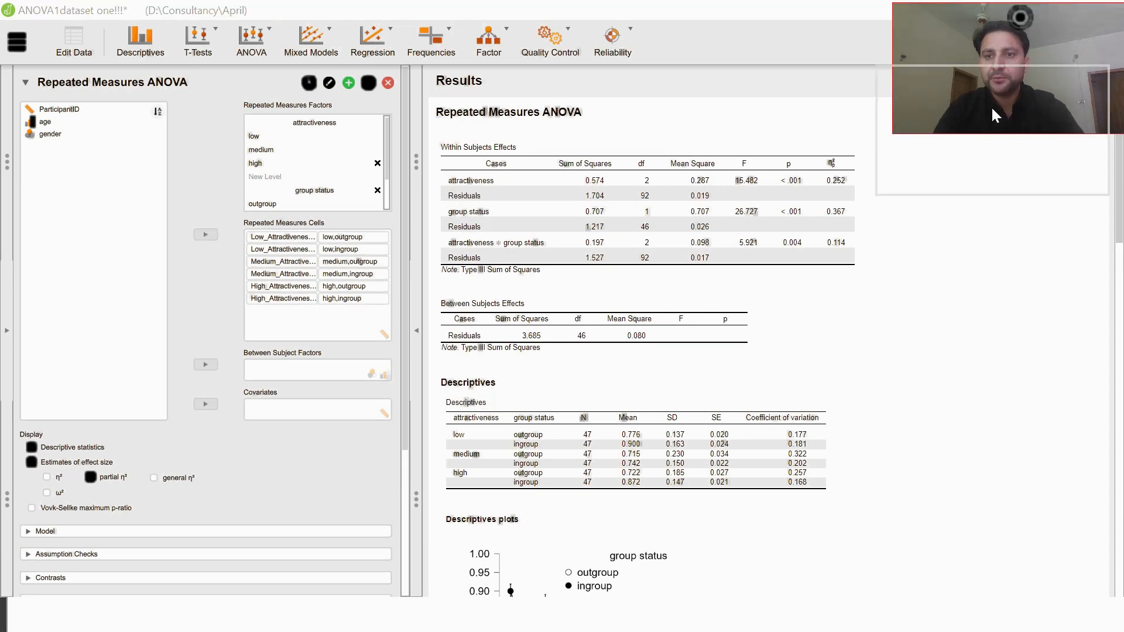
click(1054, 17)
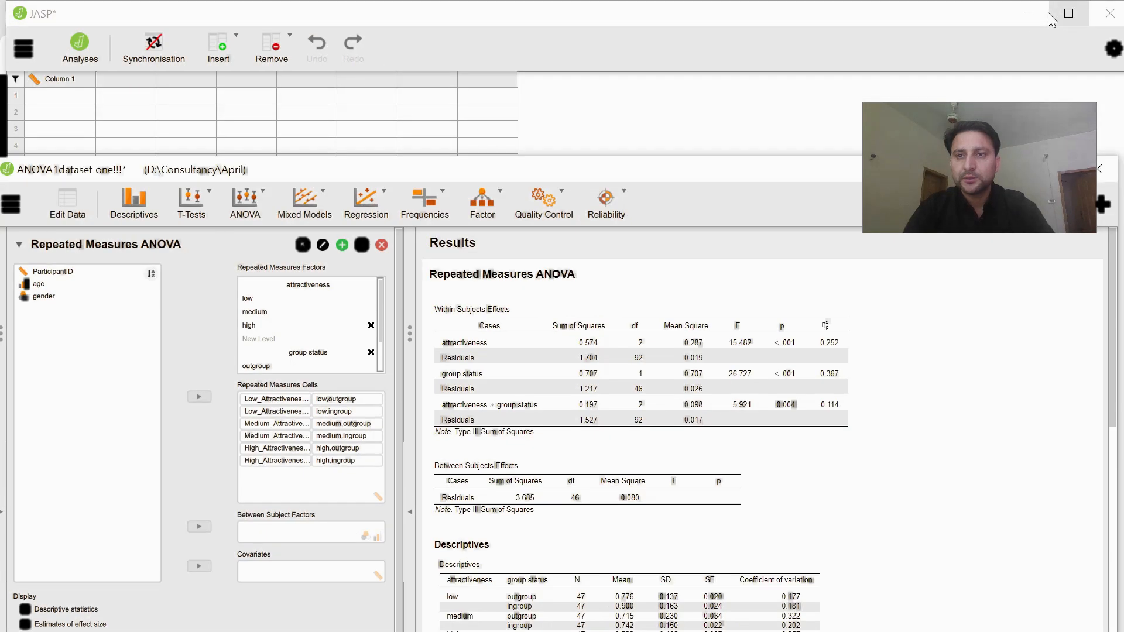
Step: Switch to the web browser, search Google in a new tab for "jasp free download", and open the JASP download page
click(1028, 13)
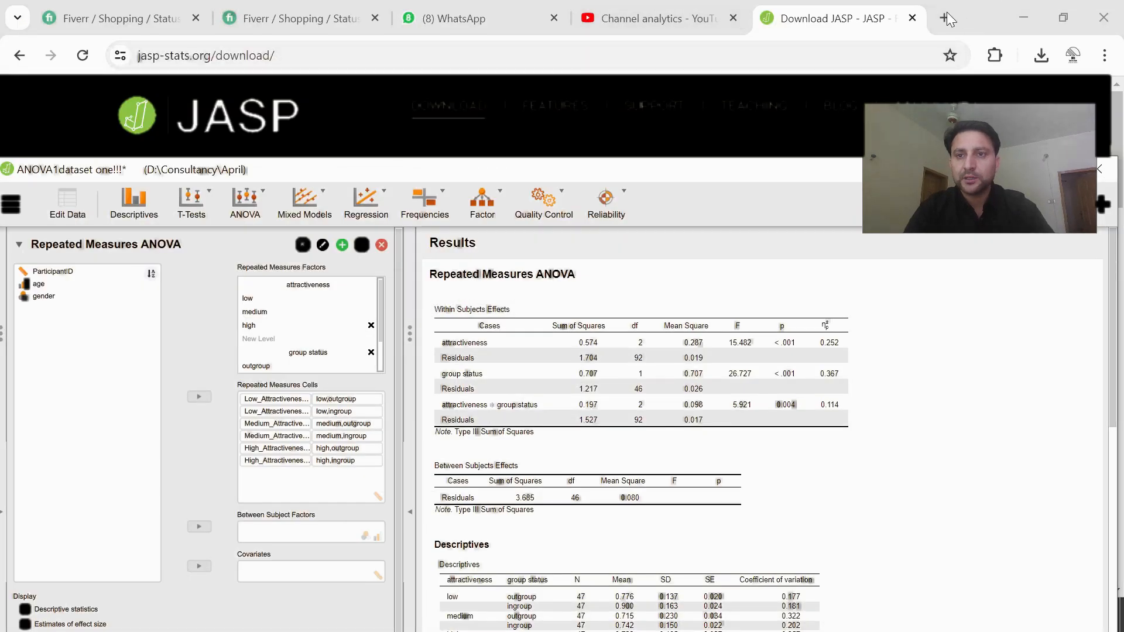
click(945, 17)
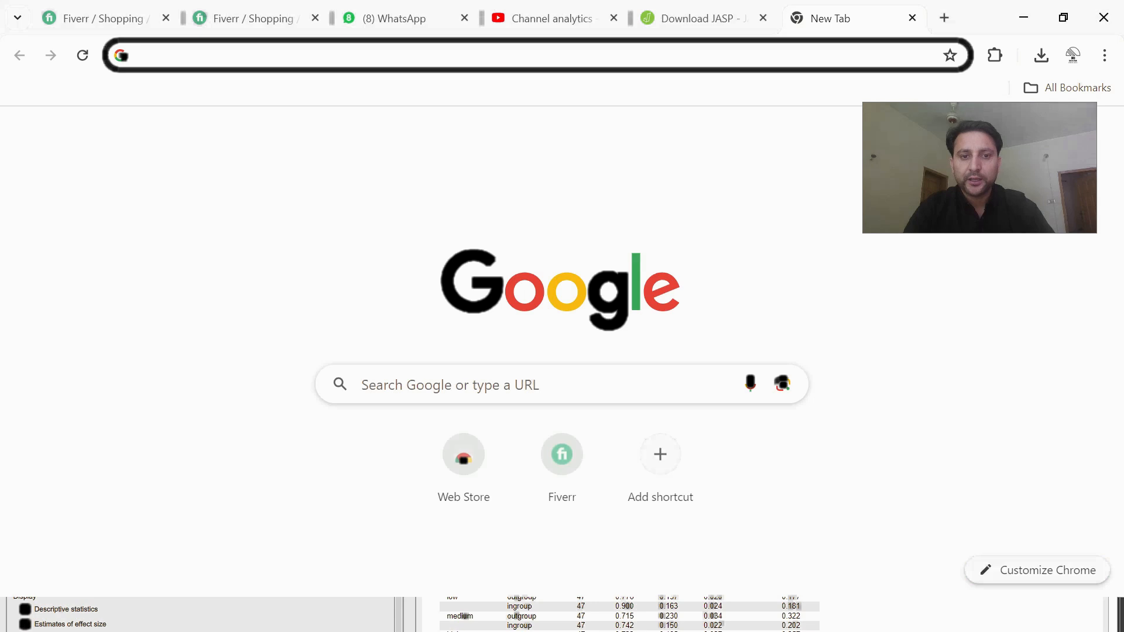
click(441, 393)
text(J)
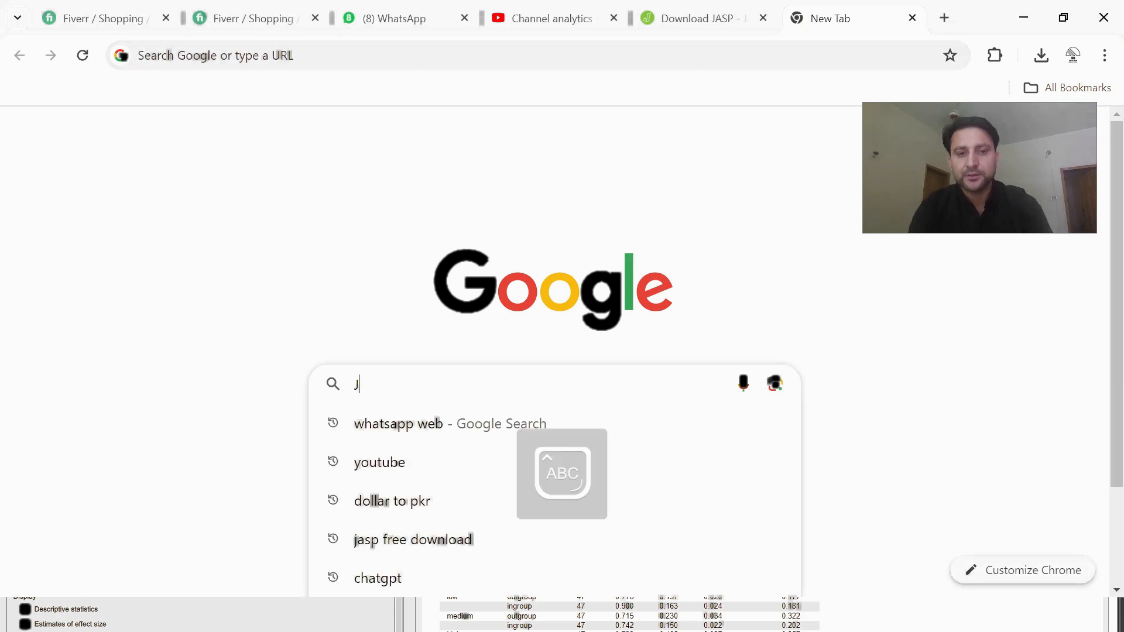
text(asp free l)
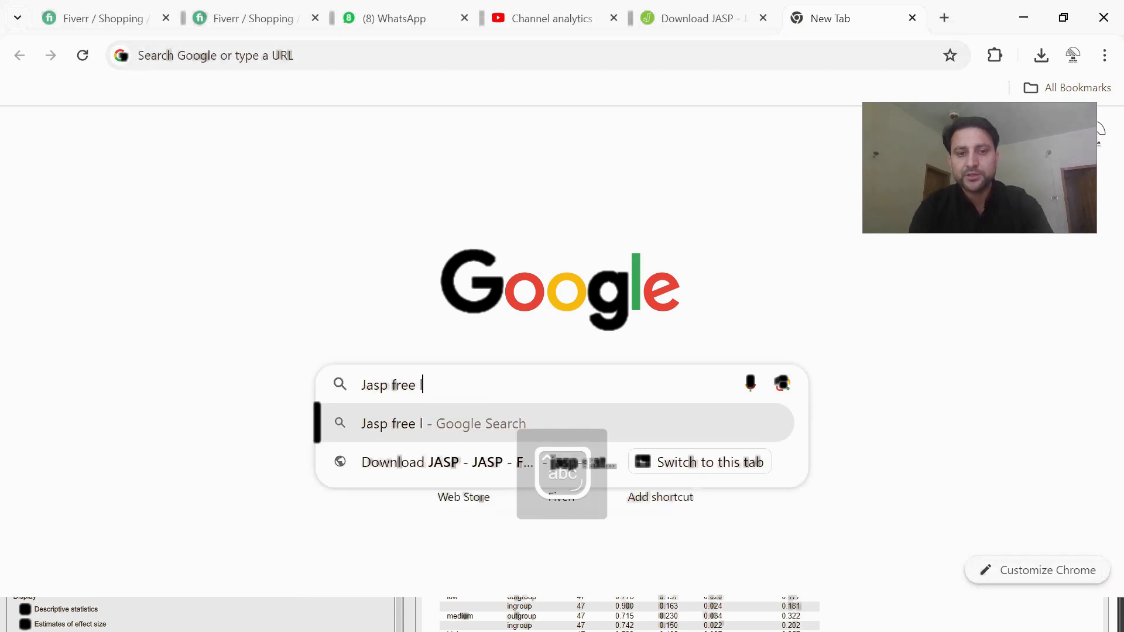
key(BackSpace)
text(download)
key(Return)
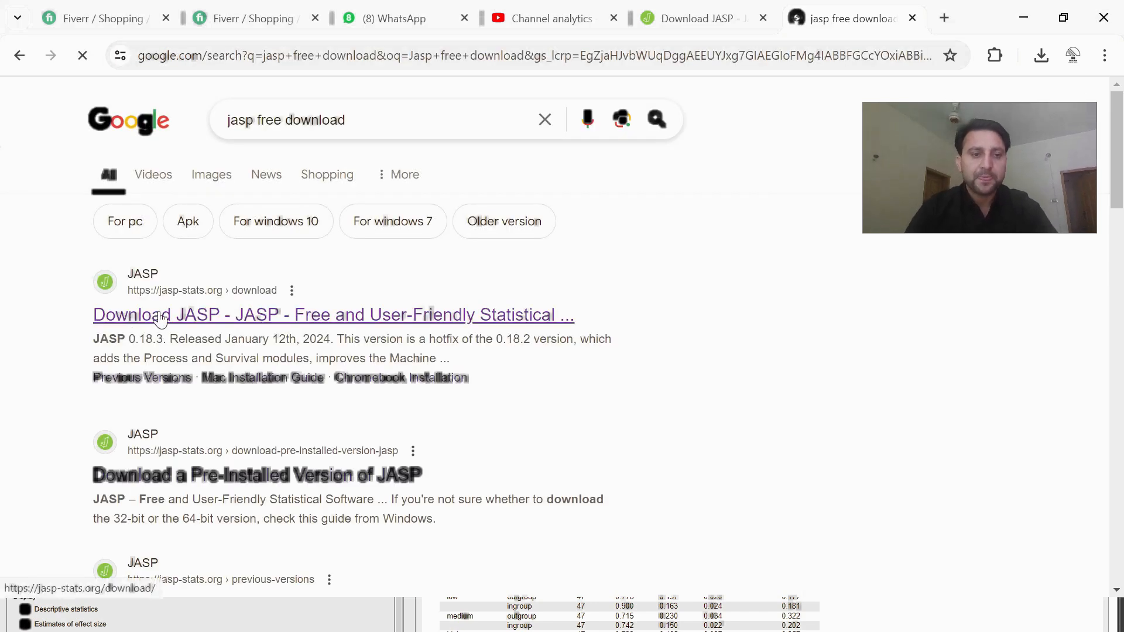
click(159, 320)
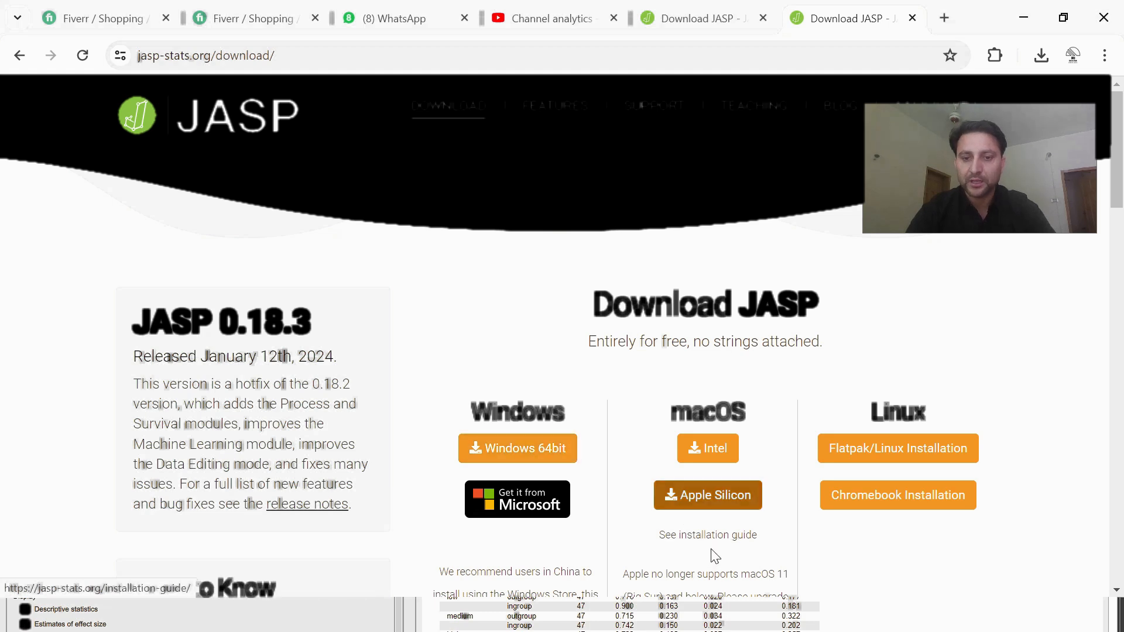
Step: Return to the JASP window with the Repeated Measures ANOVA results and maximize it
click(1026, 17)
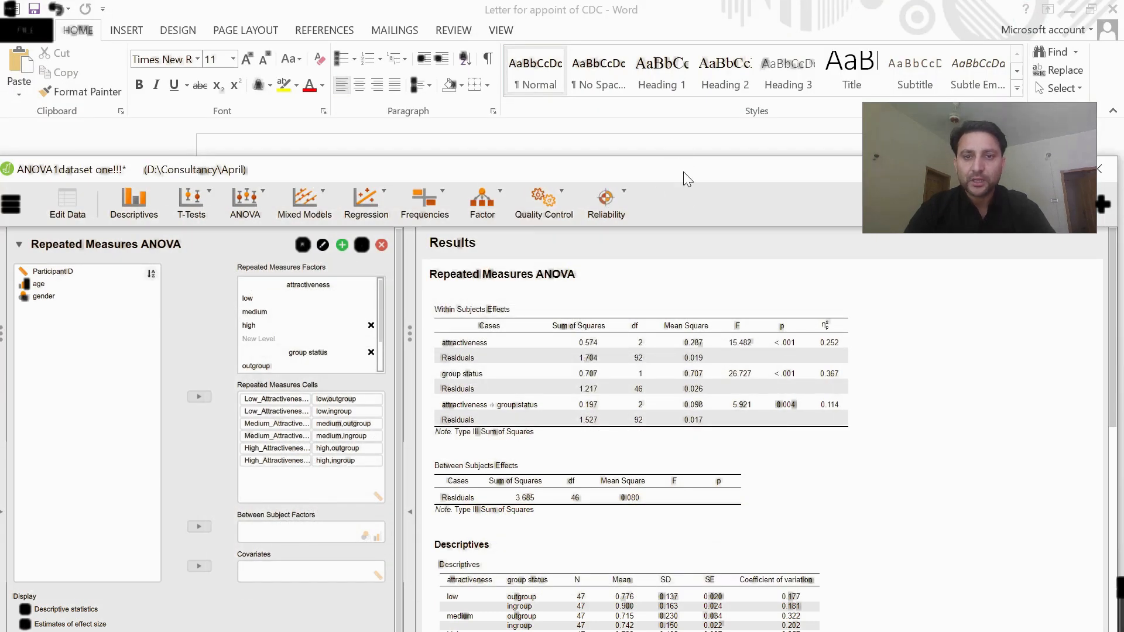
drag(684, 173, 587, 25)
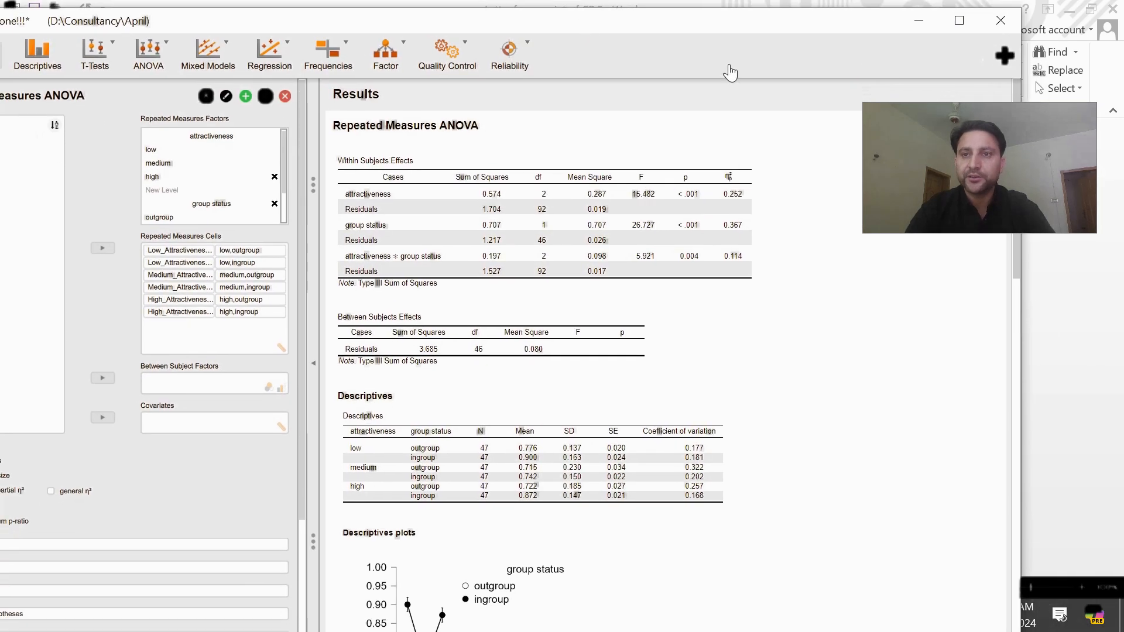
click(960, 22)
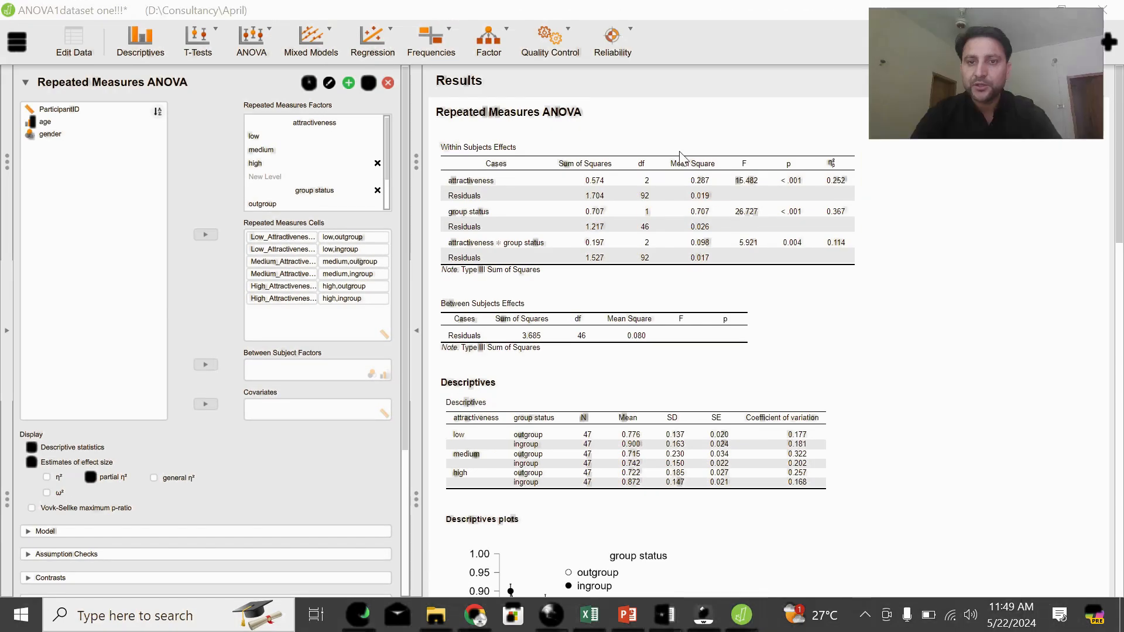
click(594, 194)
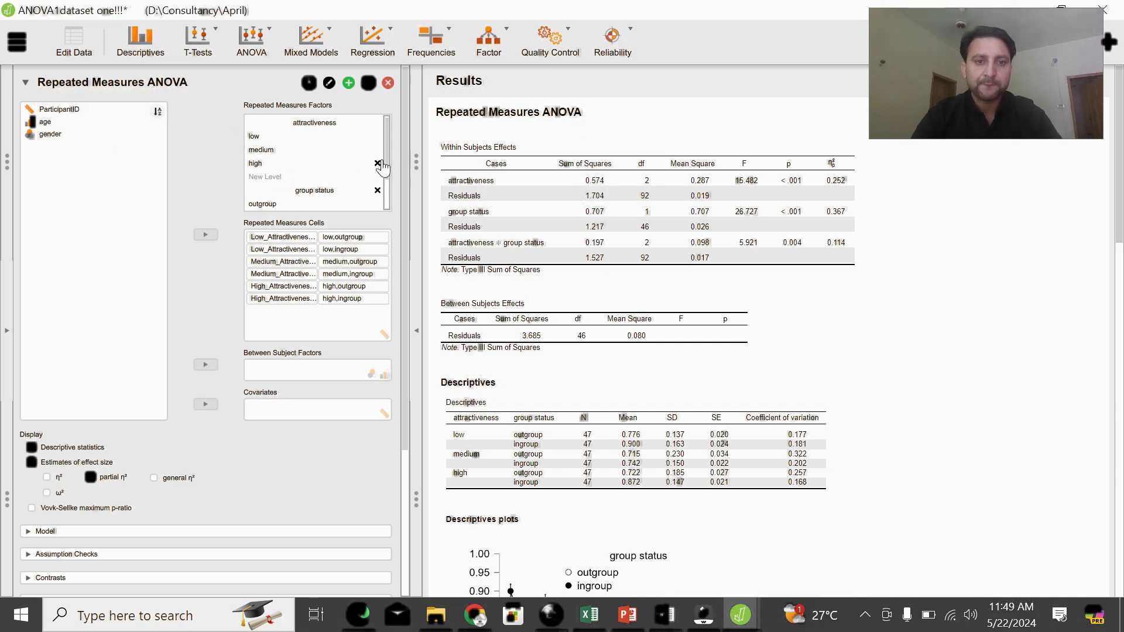
drag(406, 194, 403, 108)
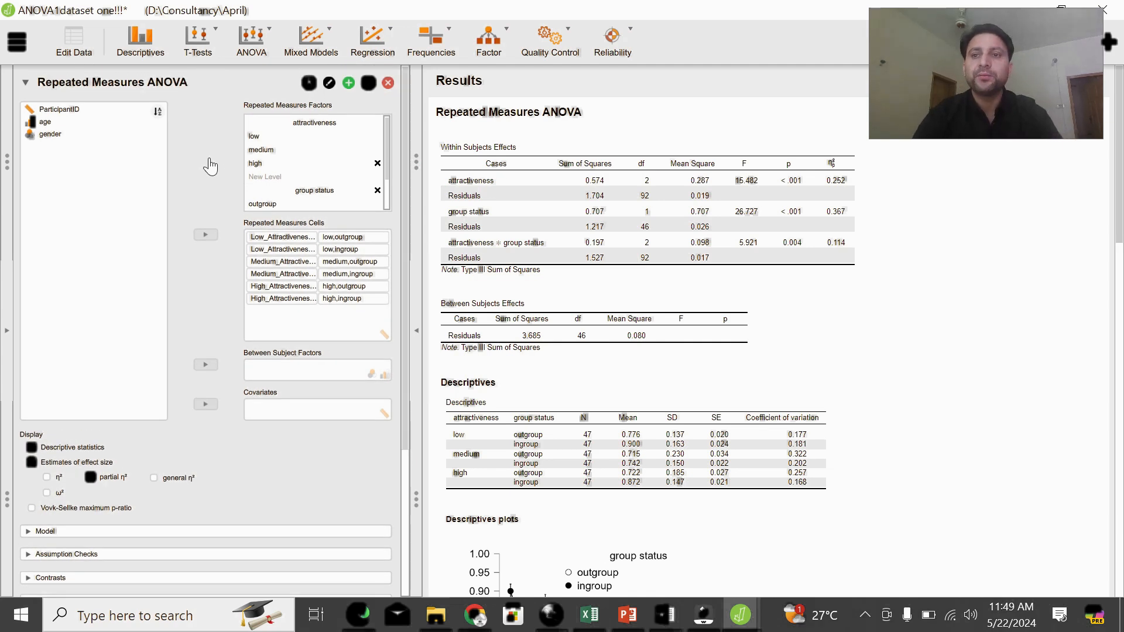
Step: Add a new Descriptive Statistics analysis and include Mode and Median among its central tendency statistics
click(141, 42)
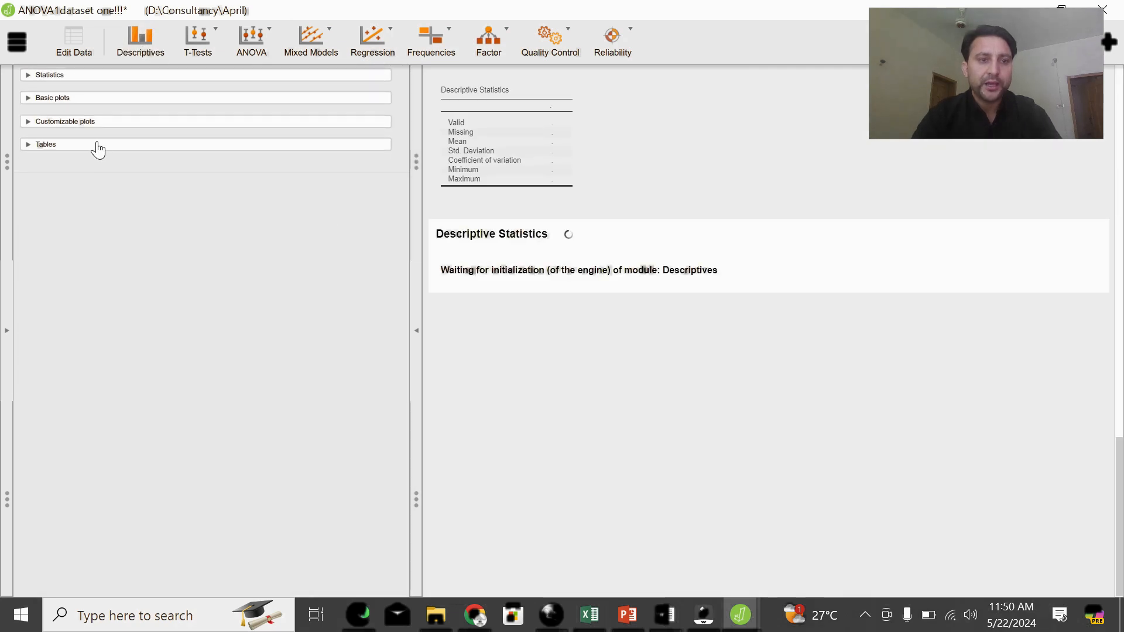
click(98, 146)
click(70, 431)
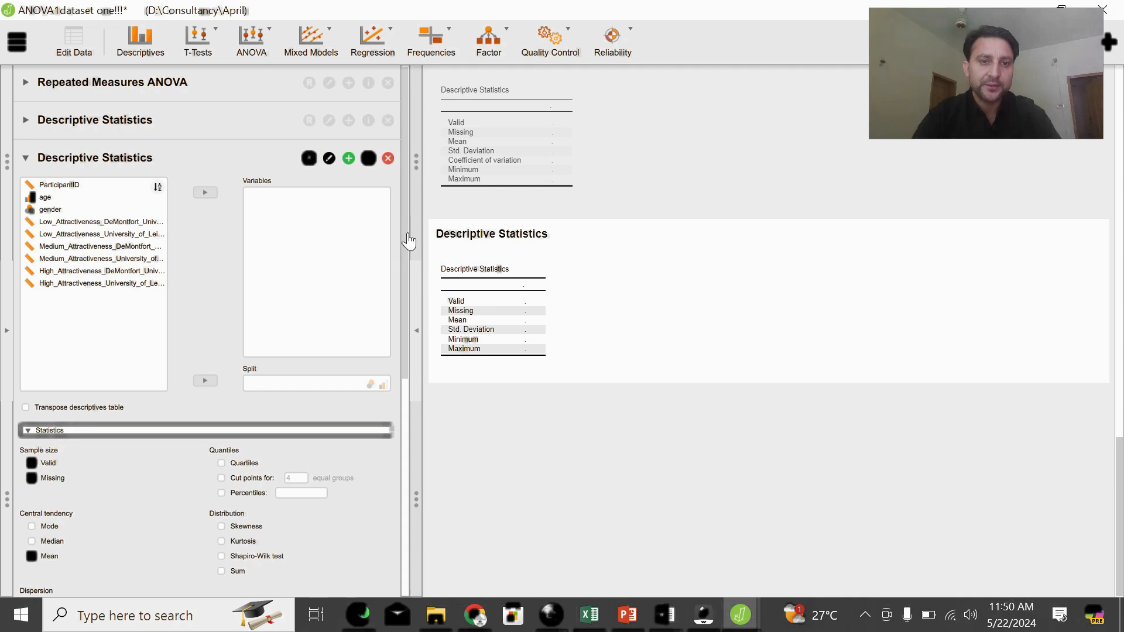
drag(405, 234, 404, 461)
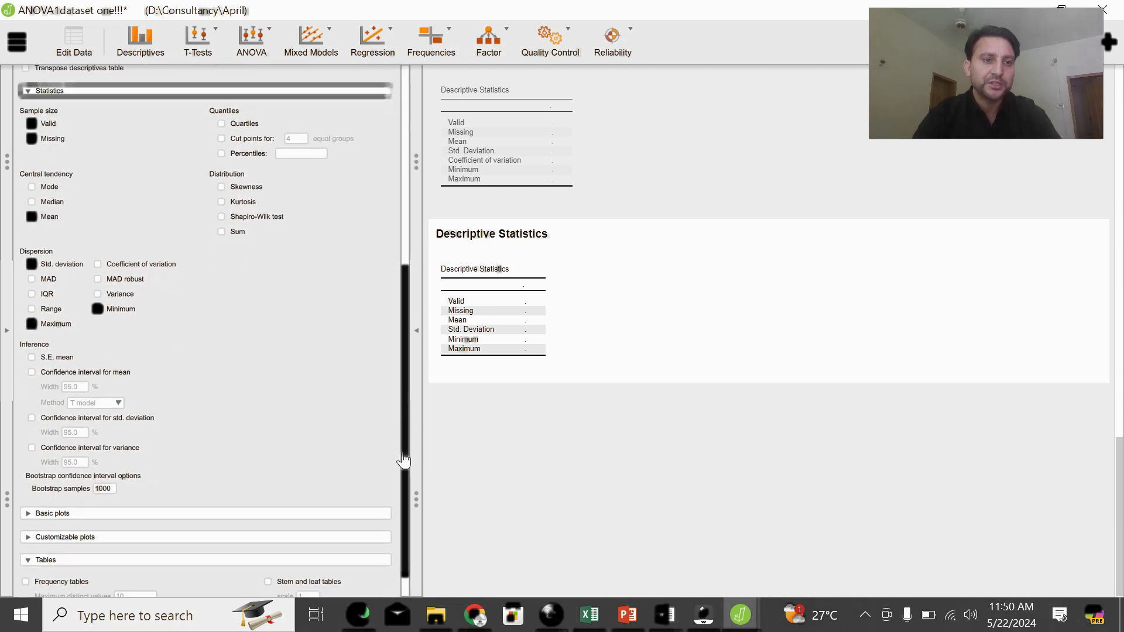
click(32, 189)
click(32, 202)
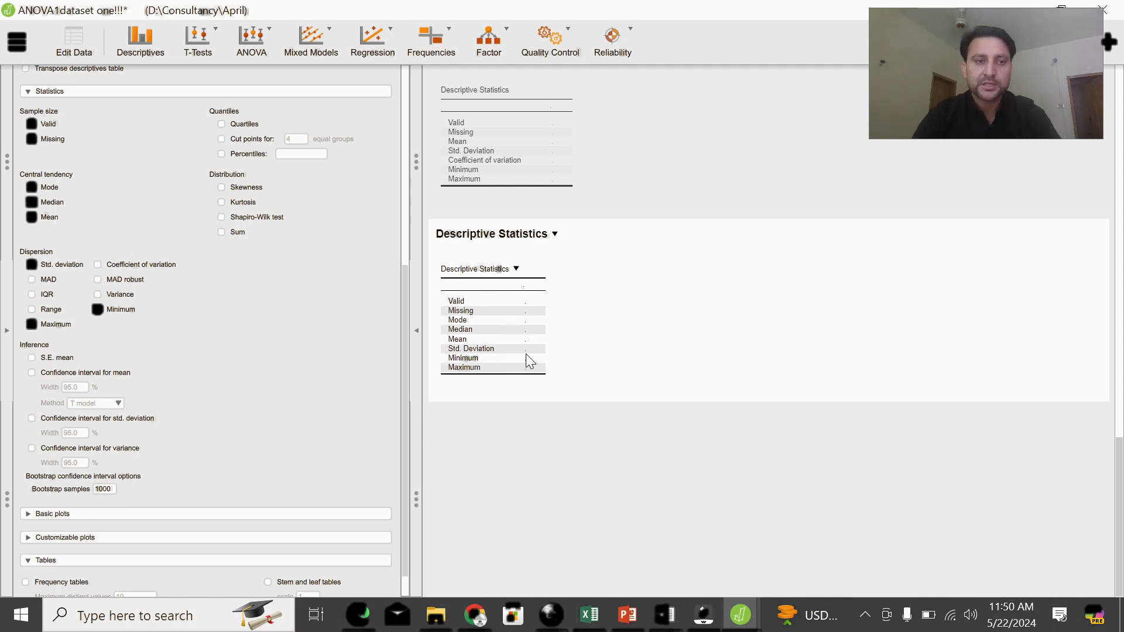
Step: Enable Skewness, Kurtosis, Shapiro-Wilk test and Sum among the distribution statistics
click(221, 187)
click(221, 202)
click(223, 218)
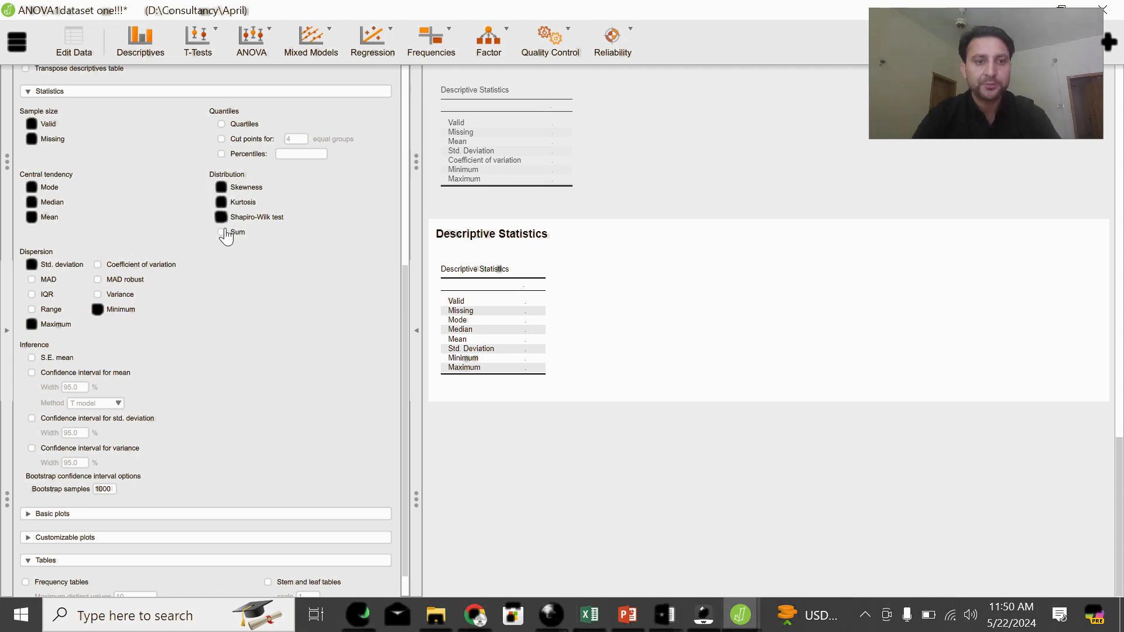
click(222, 233)
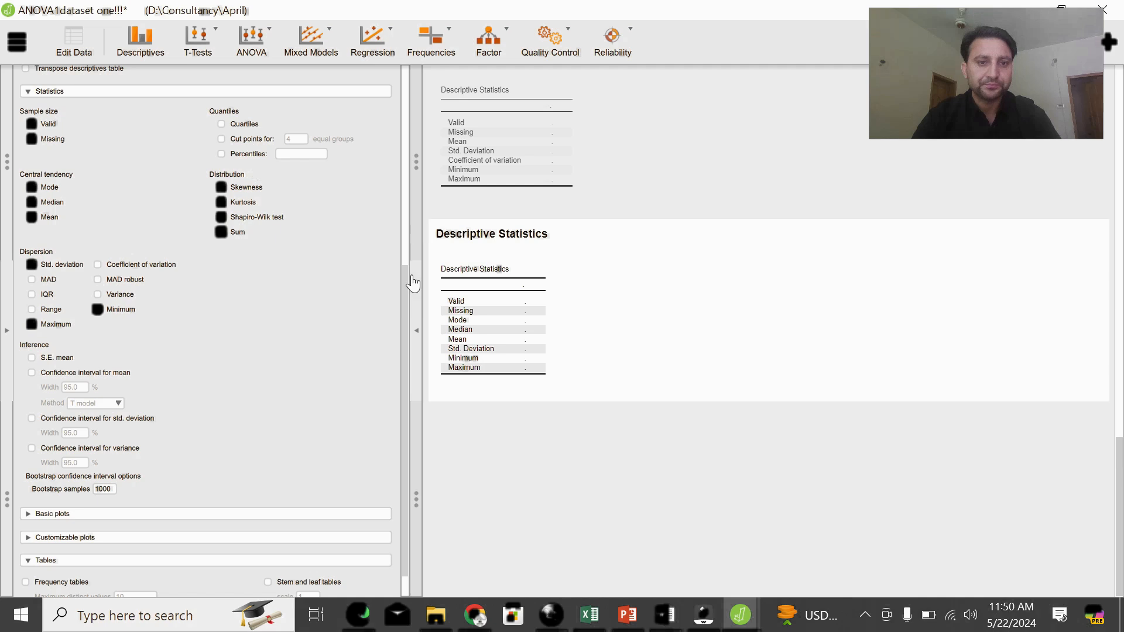
Step: Enable Q-Q plots, Pie charts and Pareto plots among the basic plots of the descriptive analysis
scroll(263, 457, down, 1)
click(79, 484)
drag(401, 272, 416, 507)
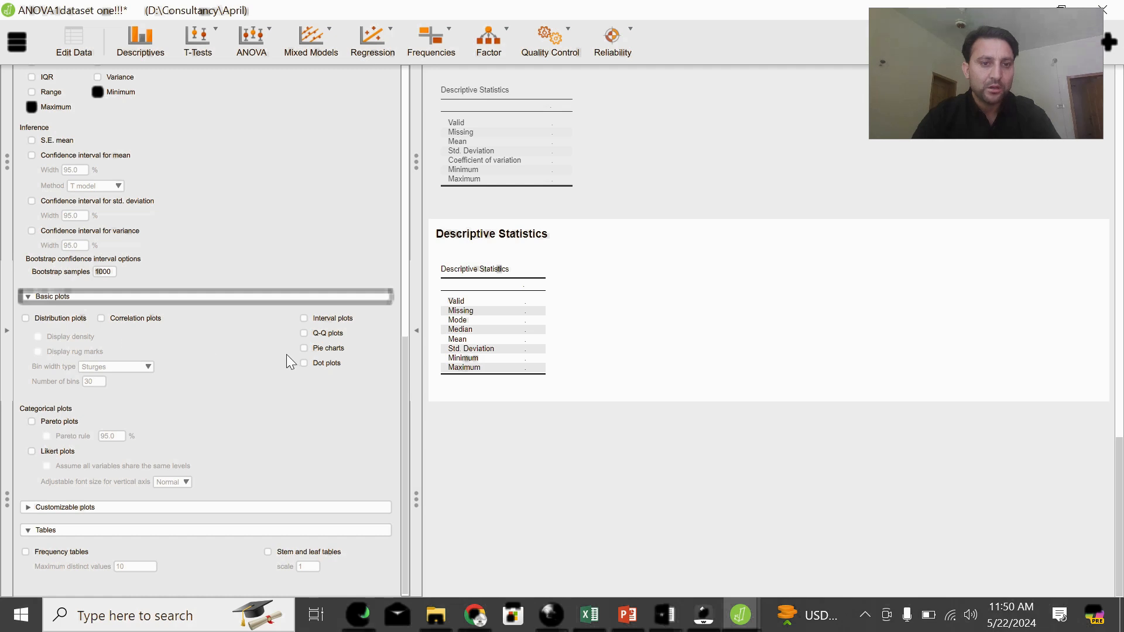
click(304, 333)
click(304, 347)
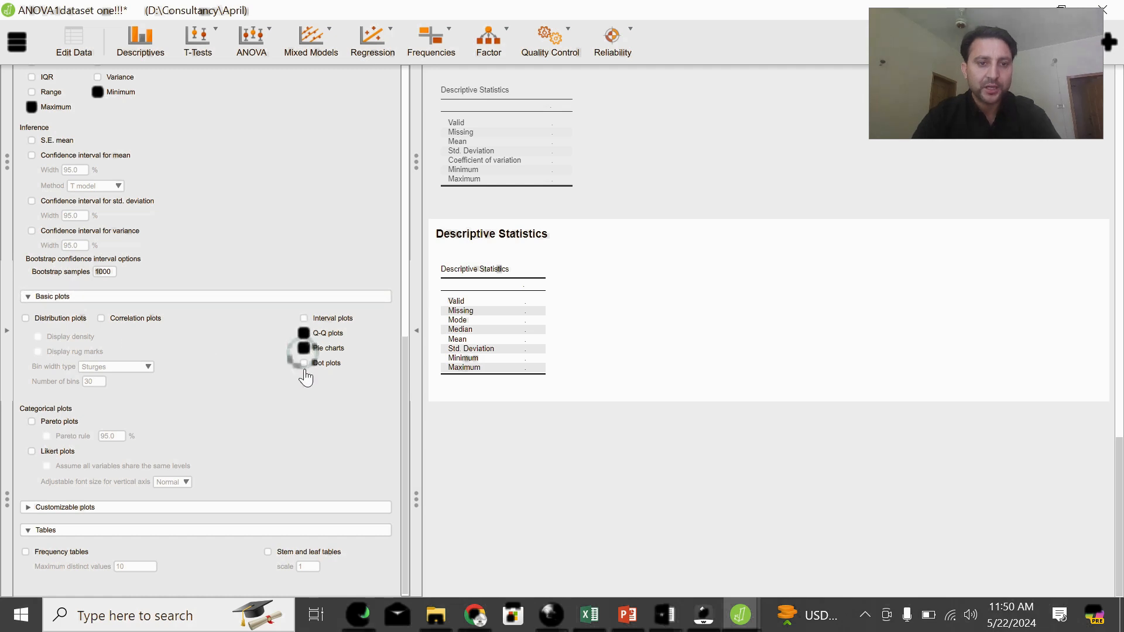
click(31, 422)
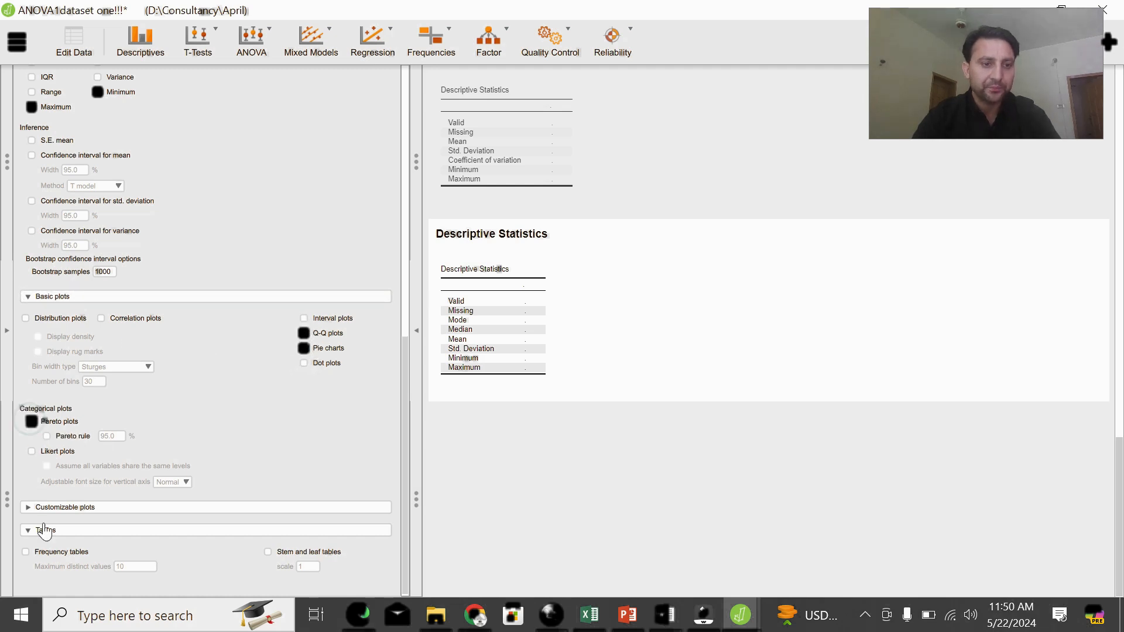
Step: Enable customizable Boxplots and Scatter plots, with a Histogram as the graph above the scatter plot
click(73, 507)
drag(404, 321, 406, 484)
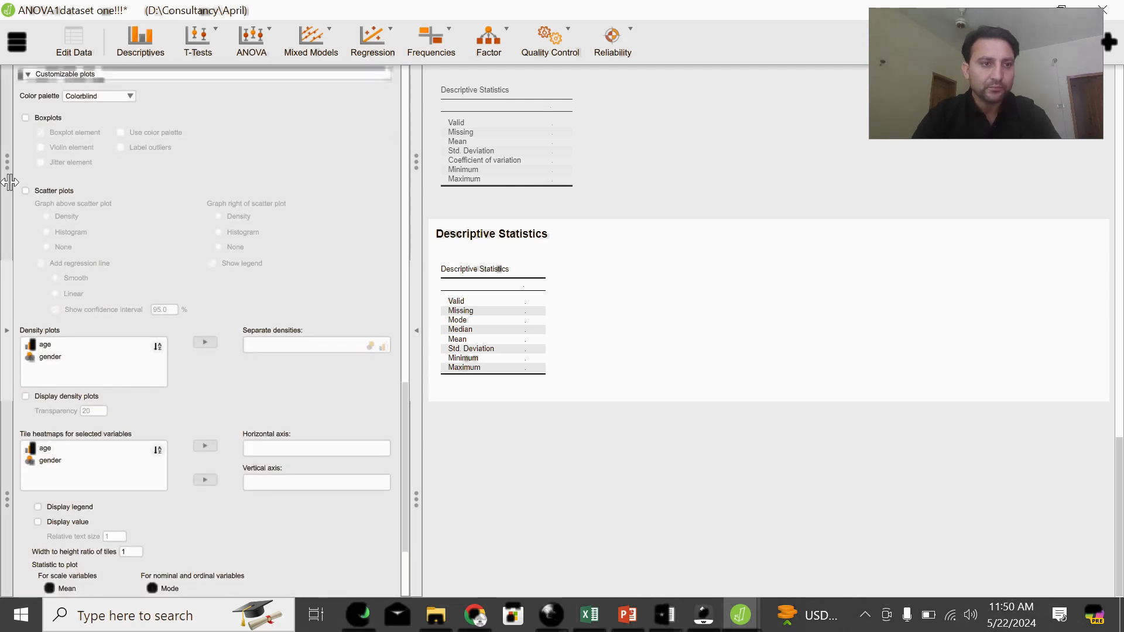
click(26, 118)
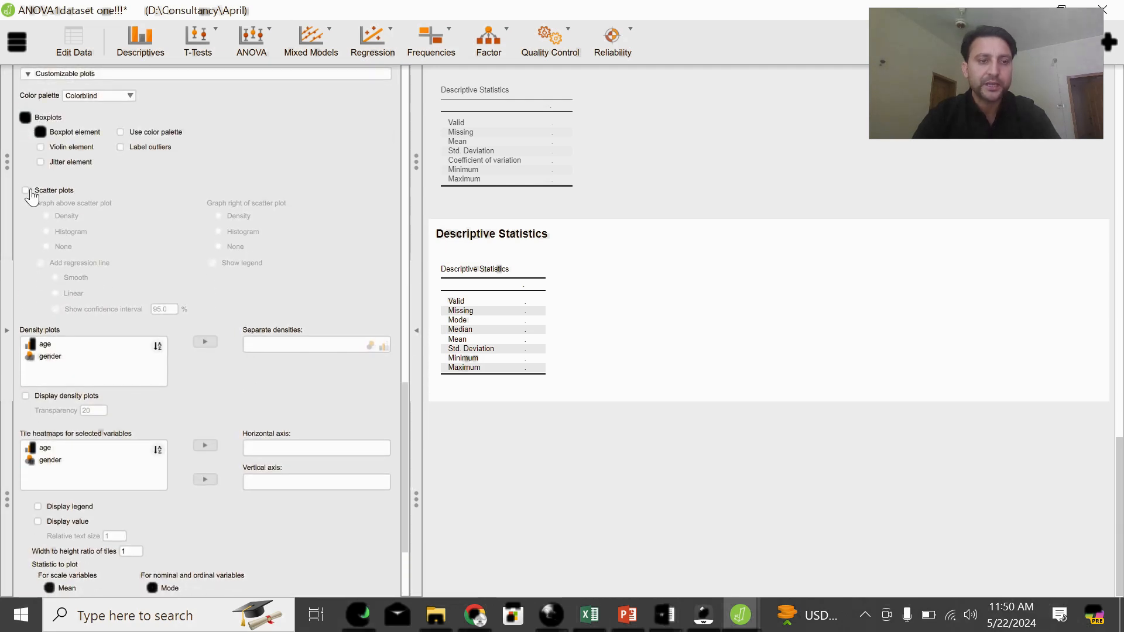
click(26, 191)
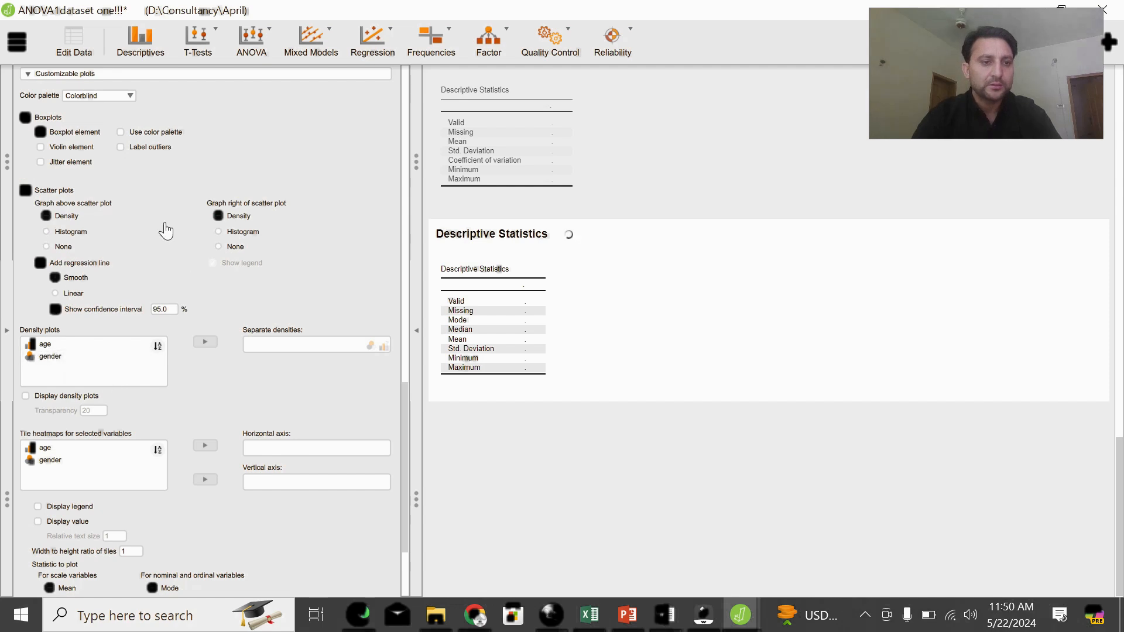
click(47, 232)
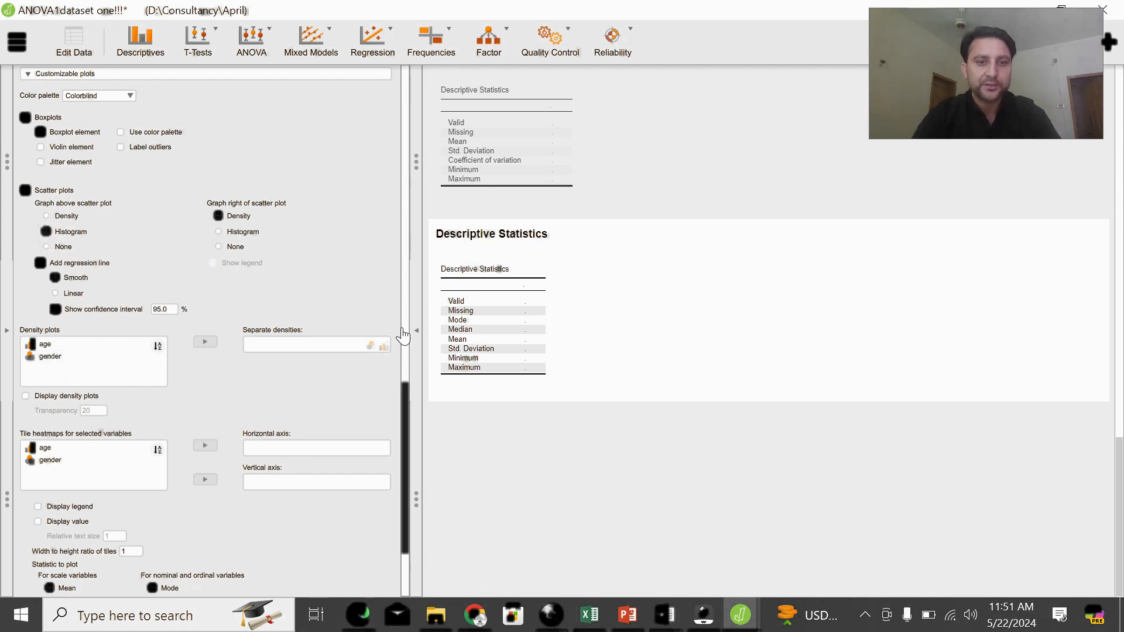
Step: Enable Frequency tables for the descriptive analysis
drag(406, 412, 406, 530)
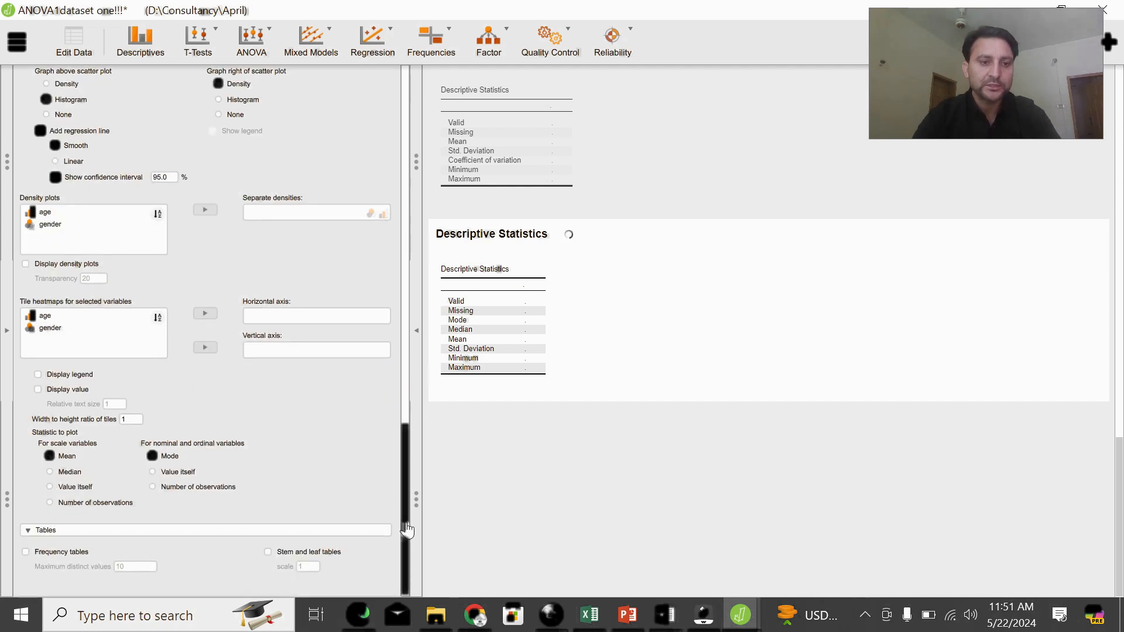
click(26, 553)
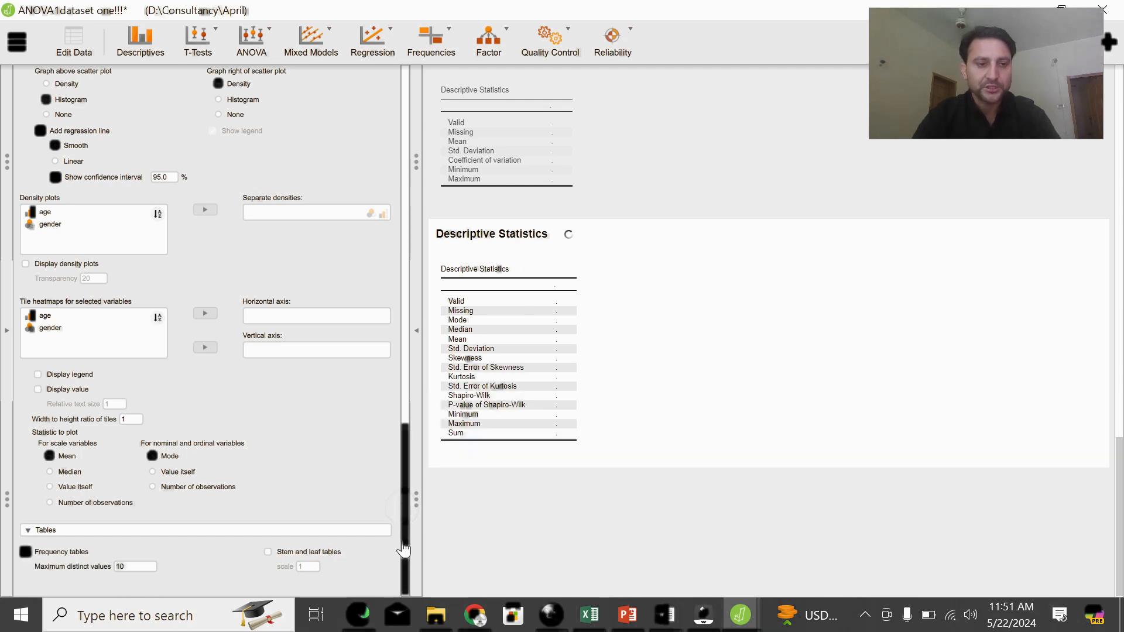
scroll(403, 517, up, 3)
scroll(407, 506, down, 3)
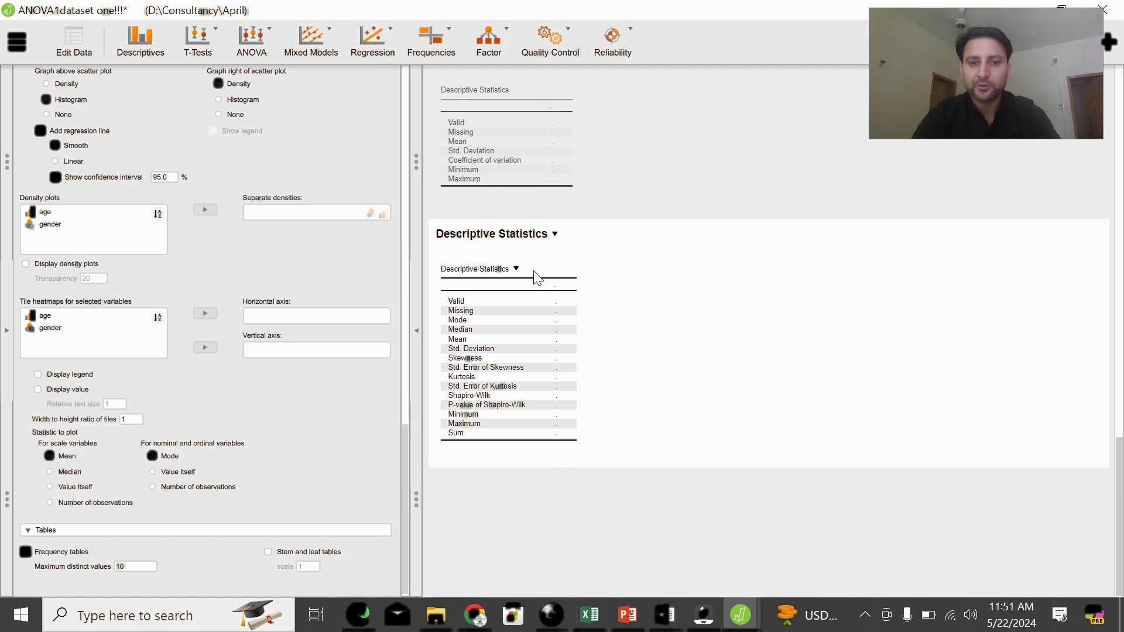
Step: Copy the new Descriptive Statistics table from the results and paste it into a new blank Word document
click(515, 269)
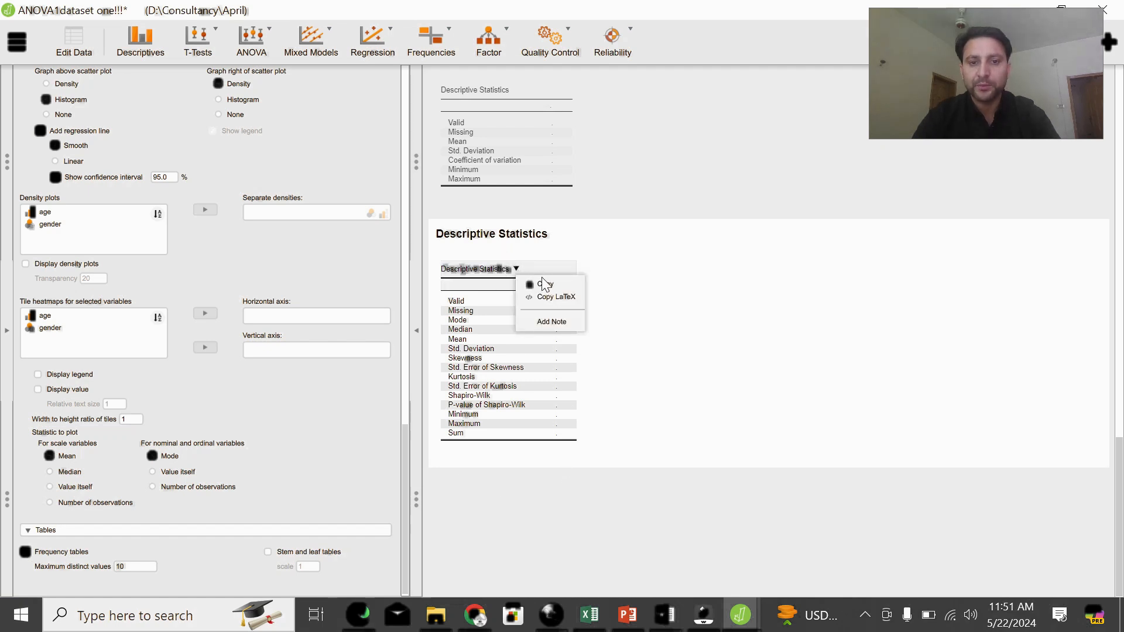
click(544, 283)
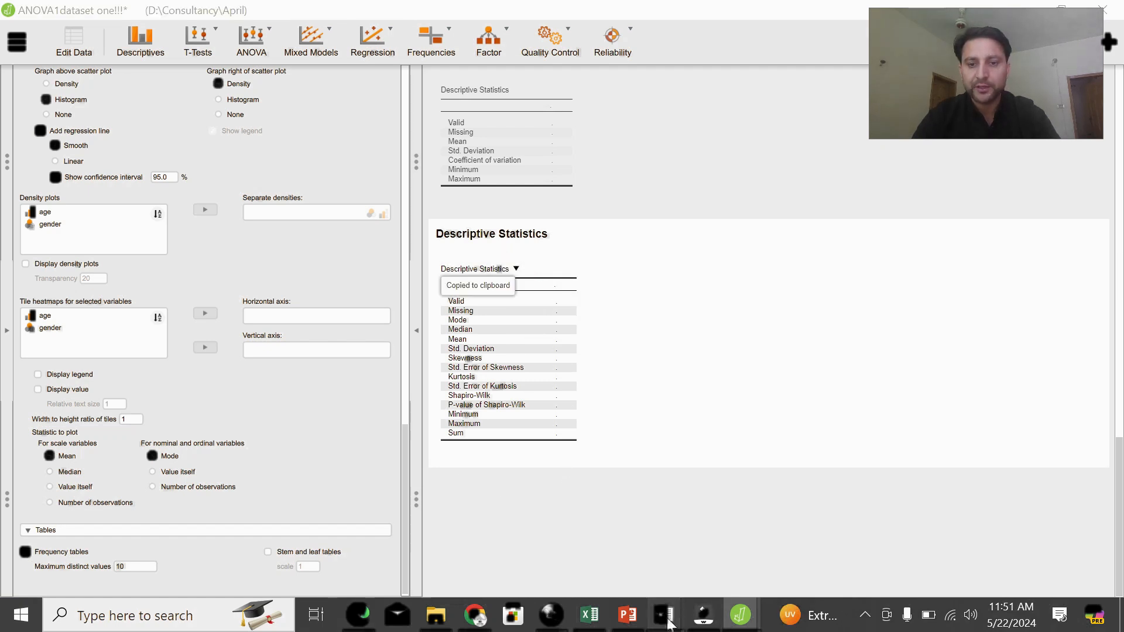
mouse_move(668, 623)
click(731, 537)
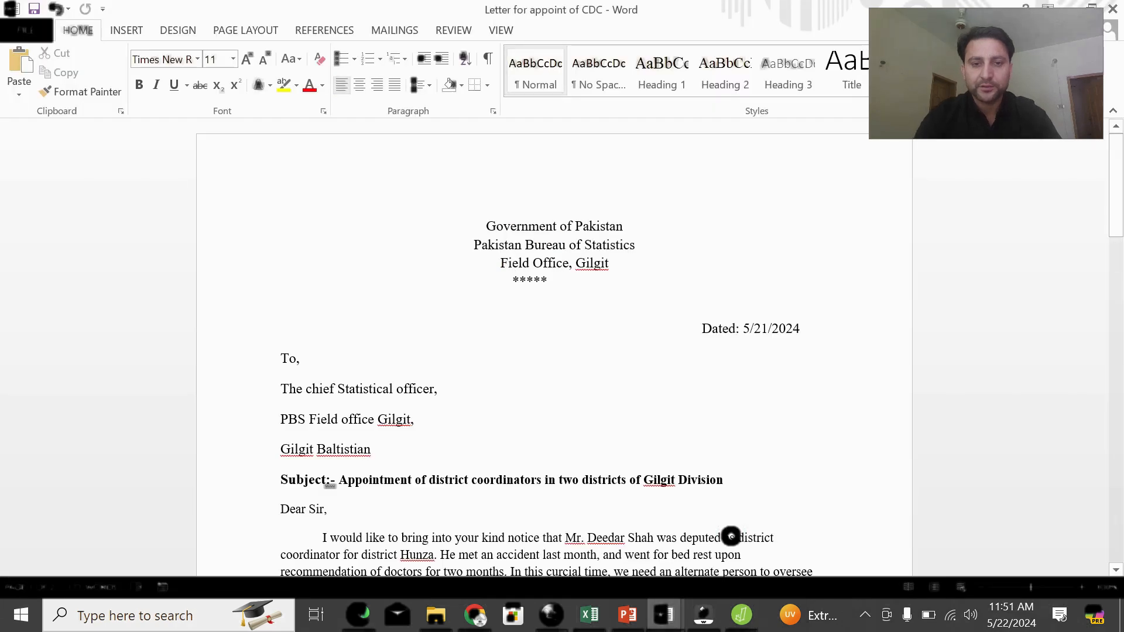
key(ctrl+n)
key(ctrl+v)
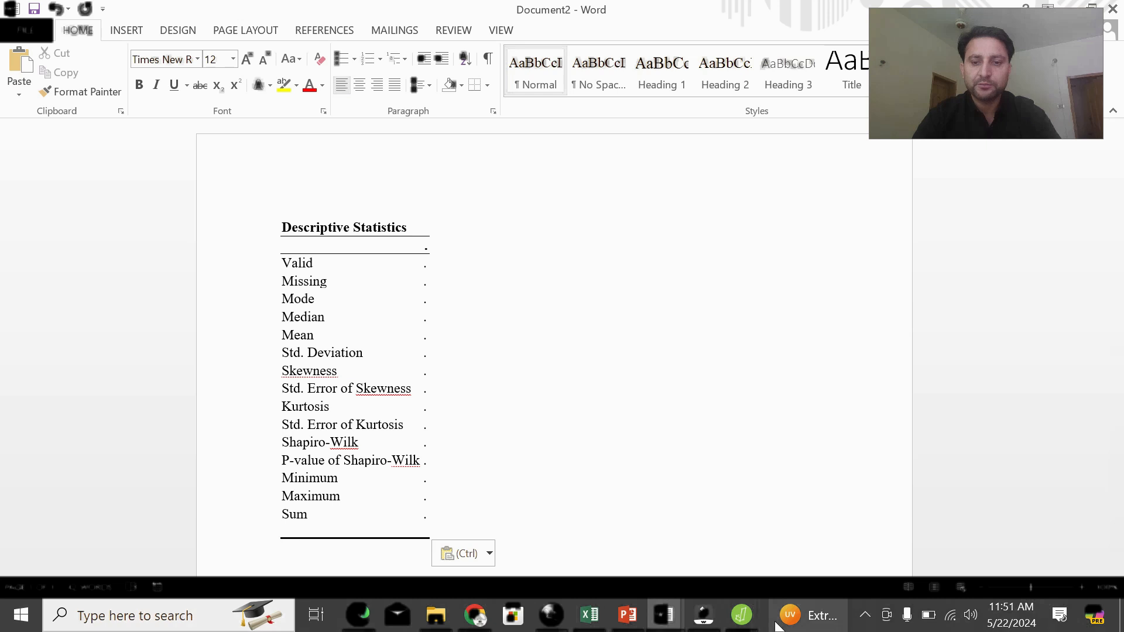
Step: Copy the Within Subjects Effects table from the Repeated Measures ANOVA results in JASP and paste it below the existing table in Word
mouse_move(741, 615)
click(808, 540)
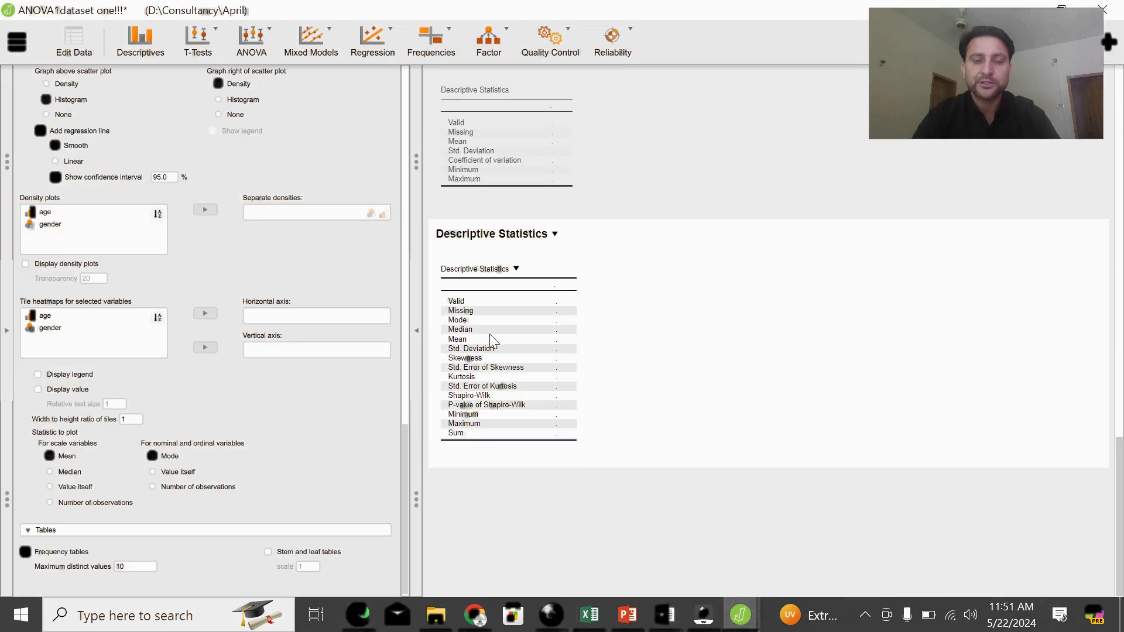
drag(1121, 493, 1122, 107)
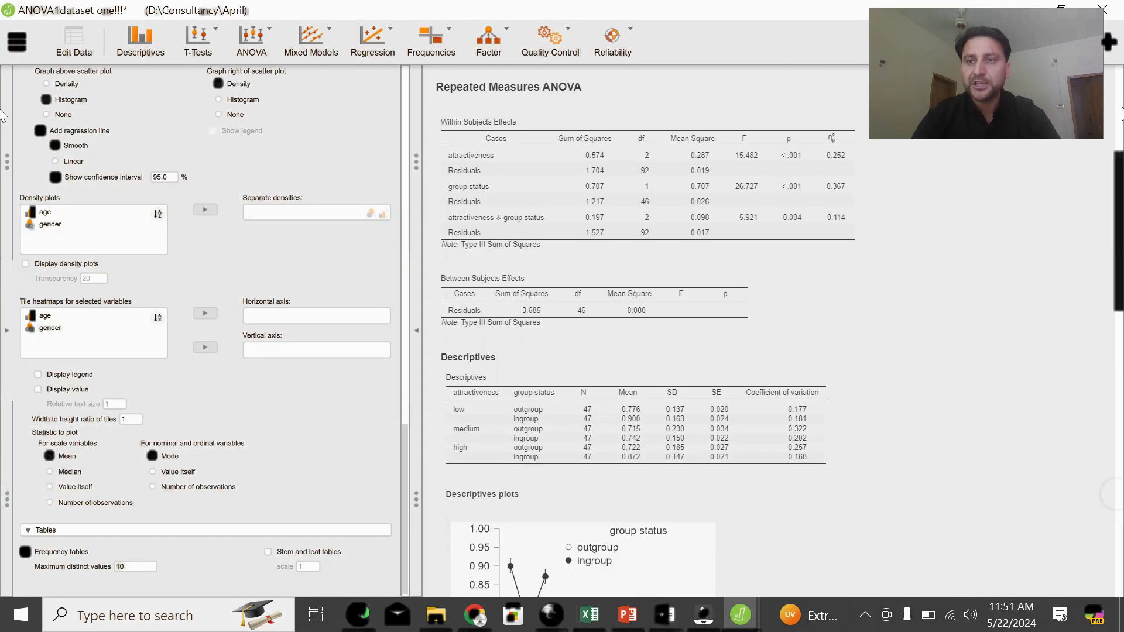
click(513, 189)
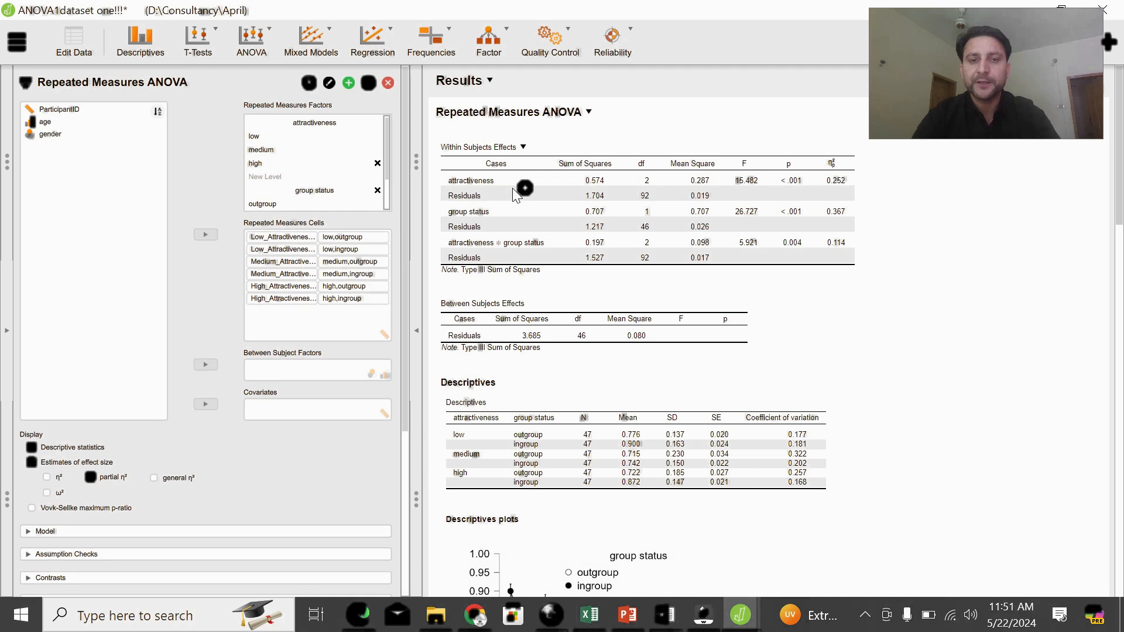
click(524, 149)
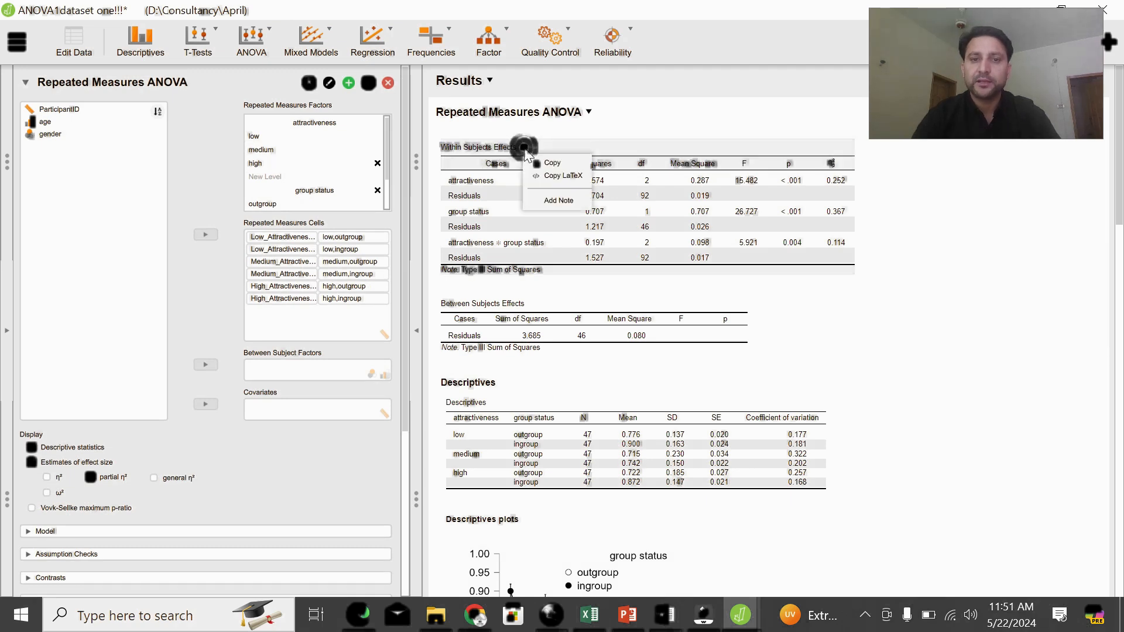
click(554, 168)
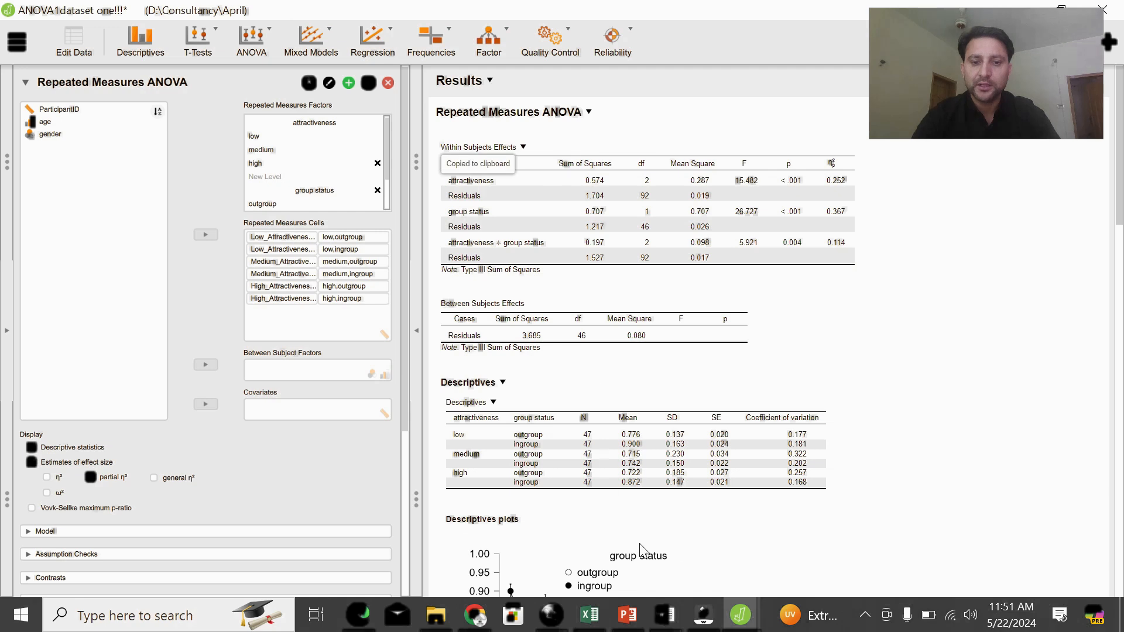
mouse_move(670, 615)
click(826, 554)
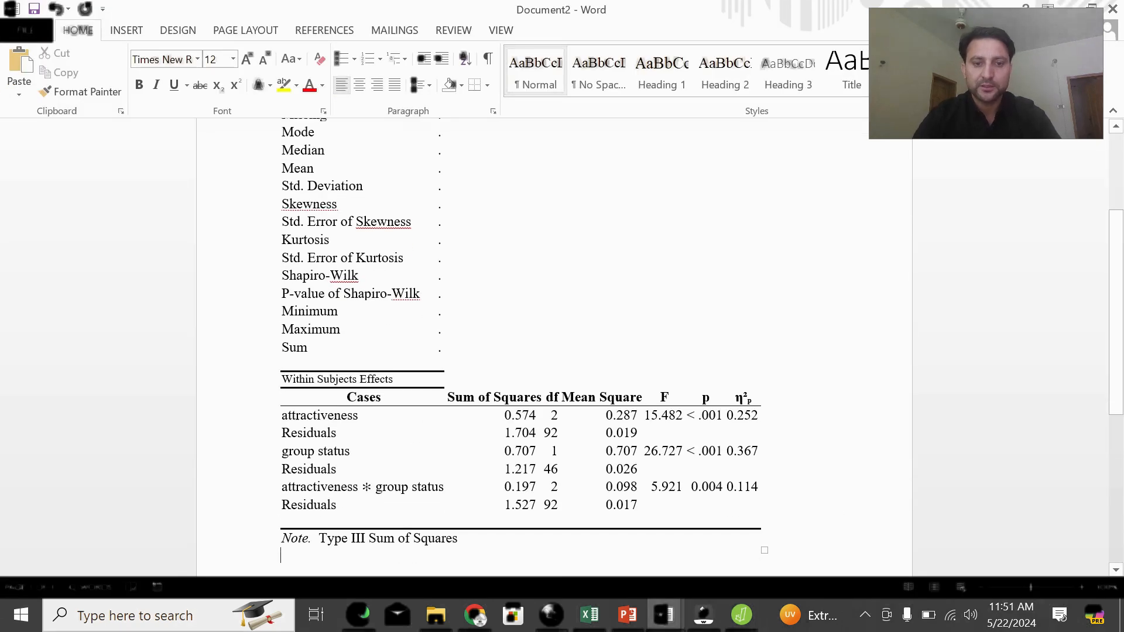
key(ctrl+v)
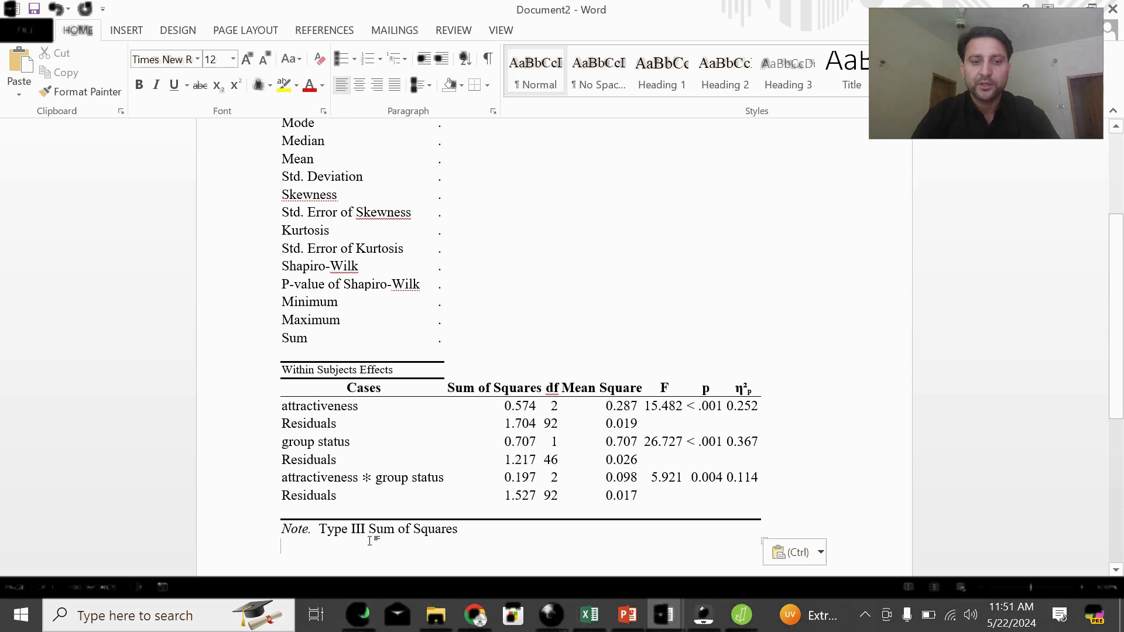
Step: Back in JASP, add a classical Independent Samples T-Test with Low_Attractiveness_DeMontfort_University as dependent variable and gender as grouping variable
click(743, 621)
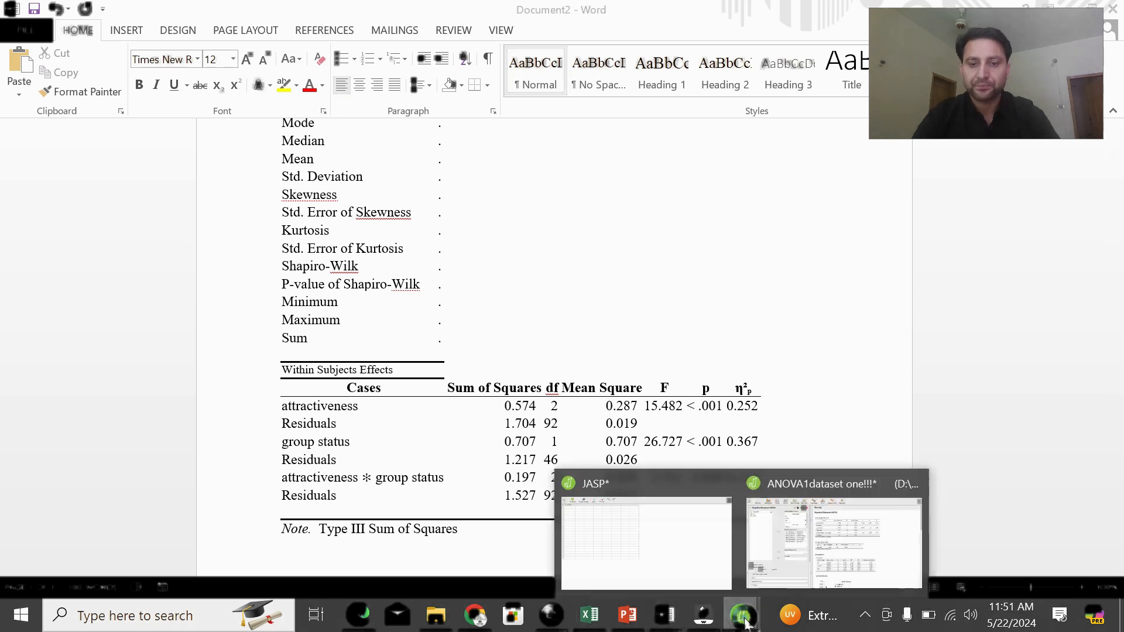
click(809, 543)
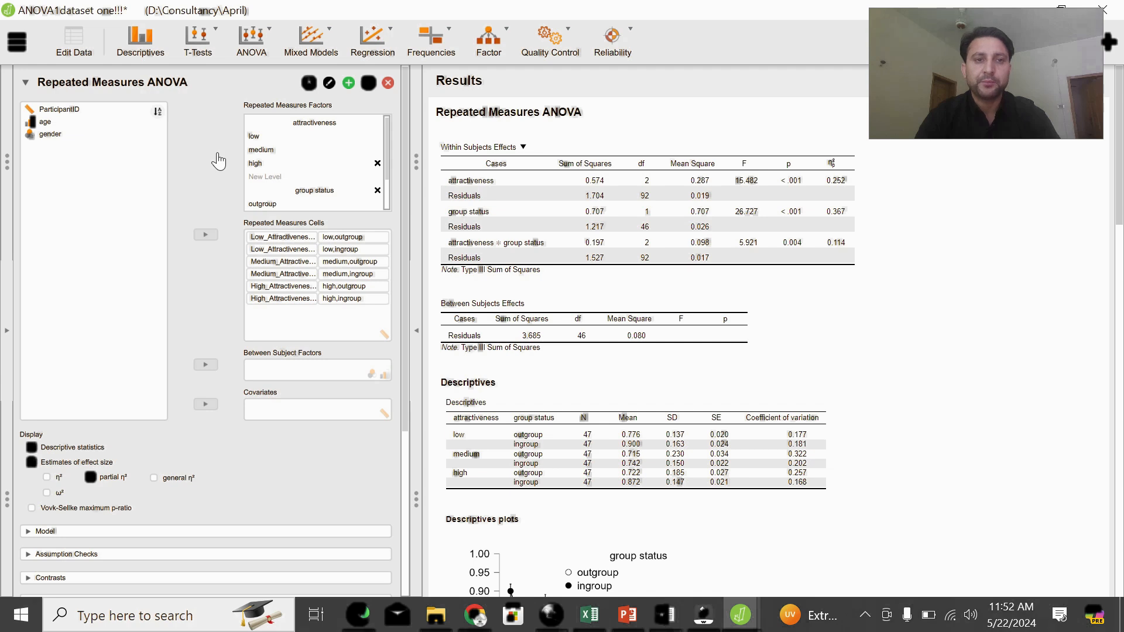
click(199, 46)
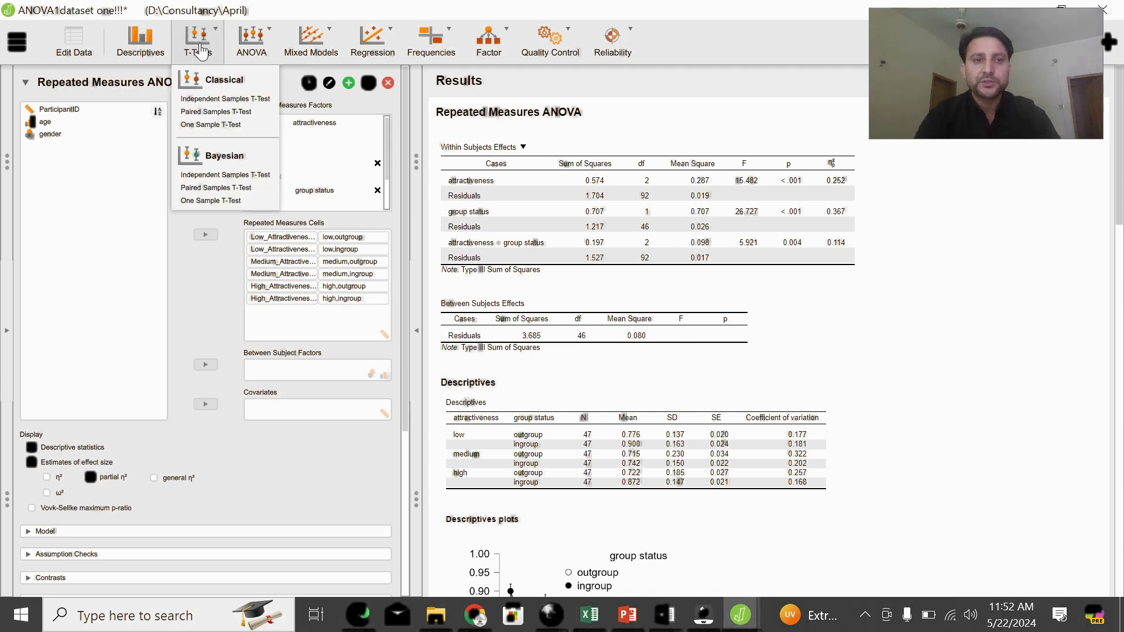
click(234, 99)
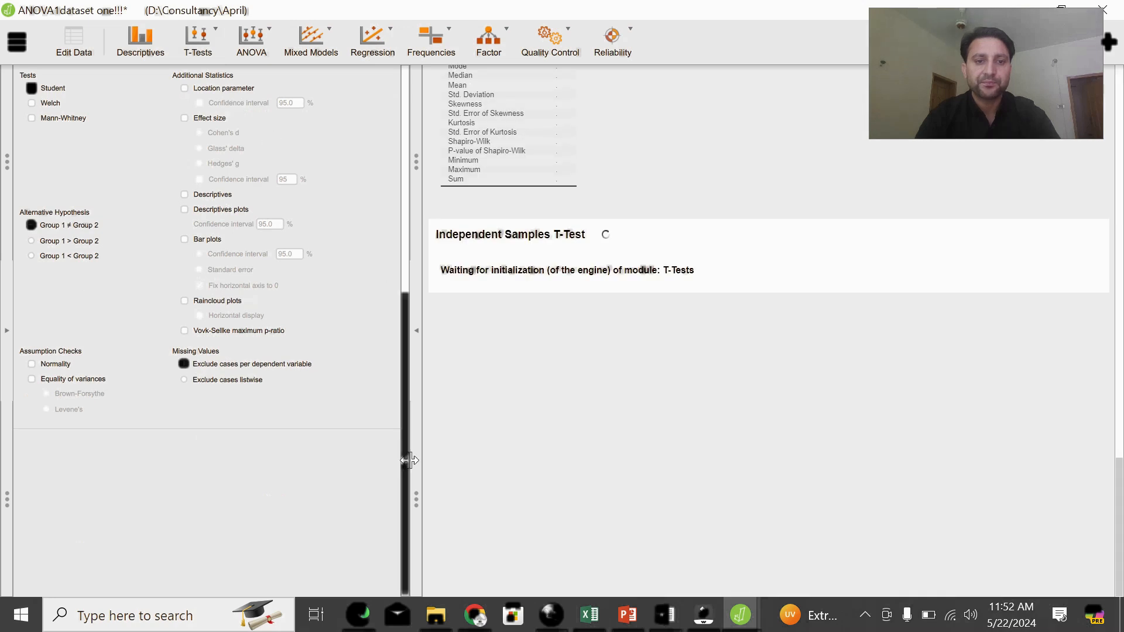
drag(402, 515, 404, 120)
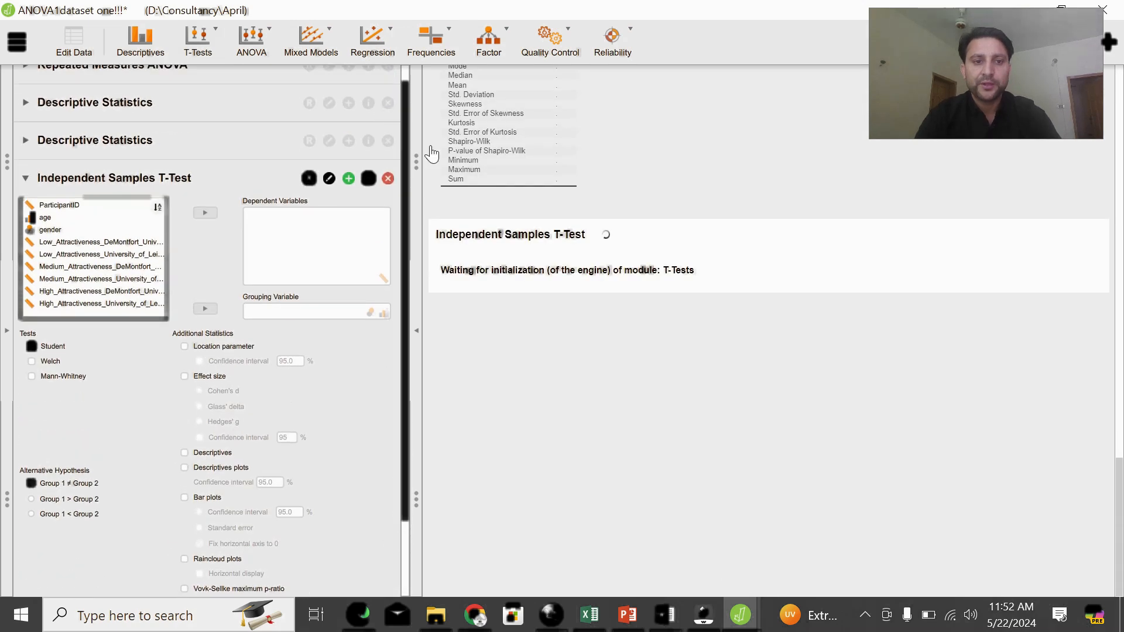
click(68, 244)
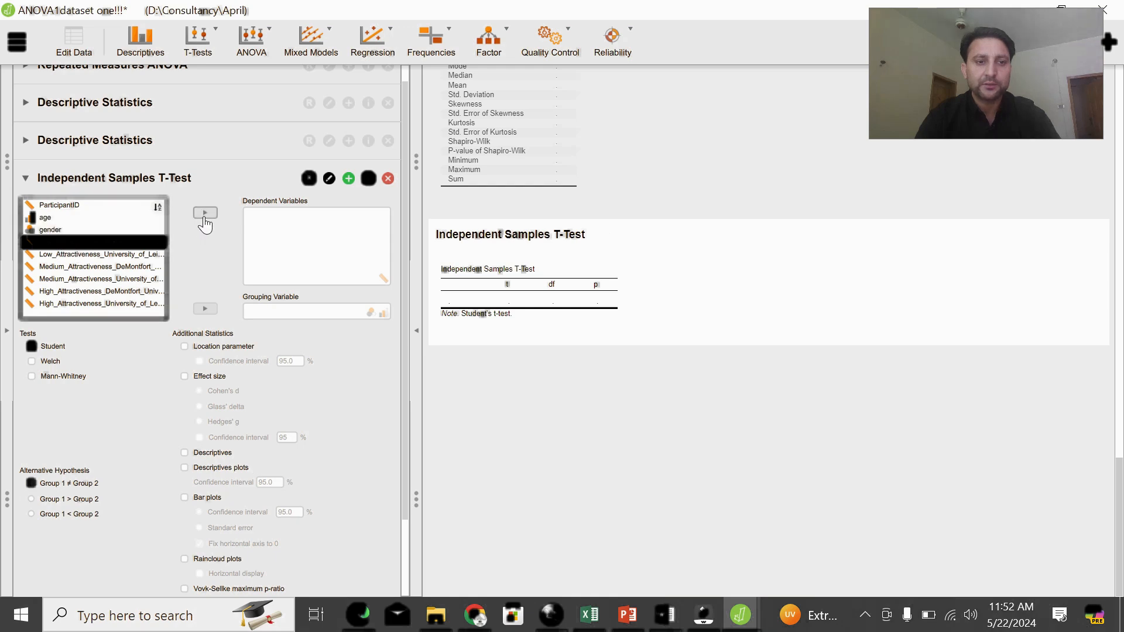
click(205, 213)
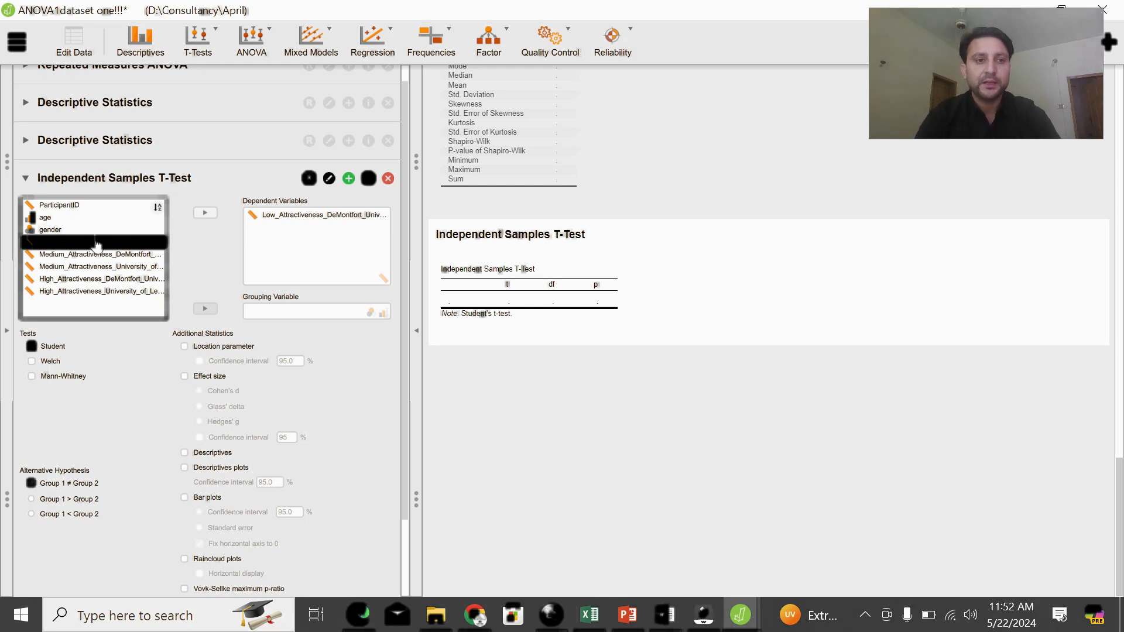
click(49, 229)
click(206, 309)
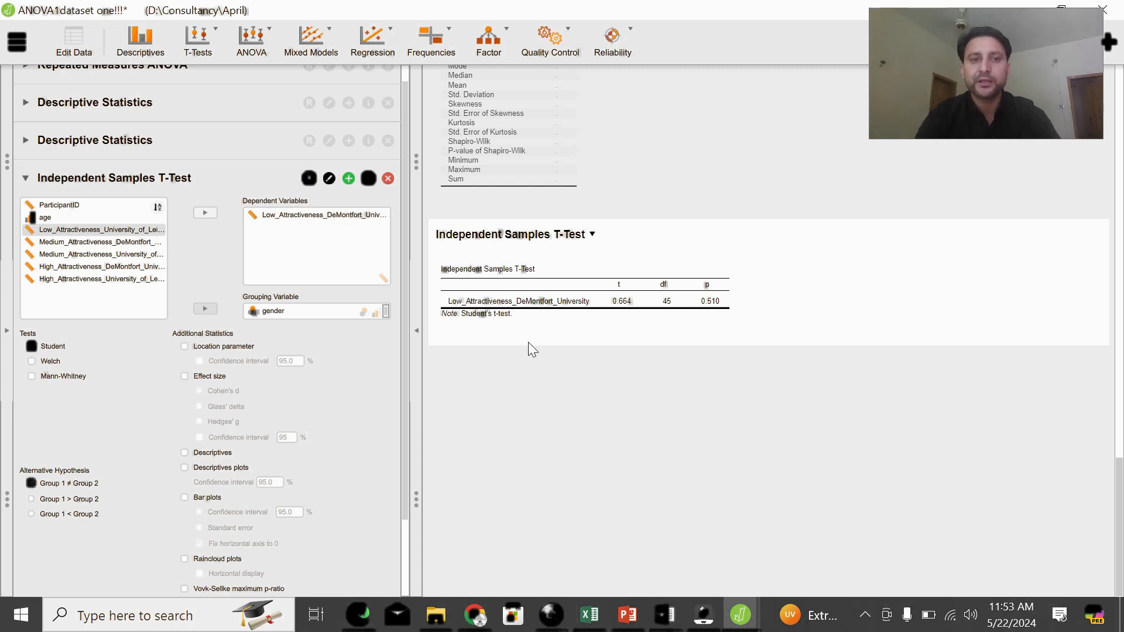
Step: Add a classical One Sample T-Test with Low_Attractiveness_DeMontfort_University as its variable
click(199, 54)
click(209, 125)
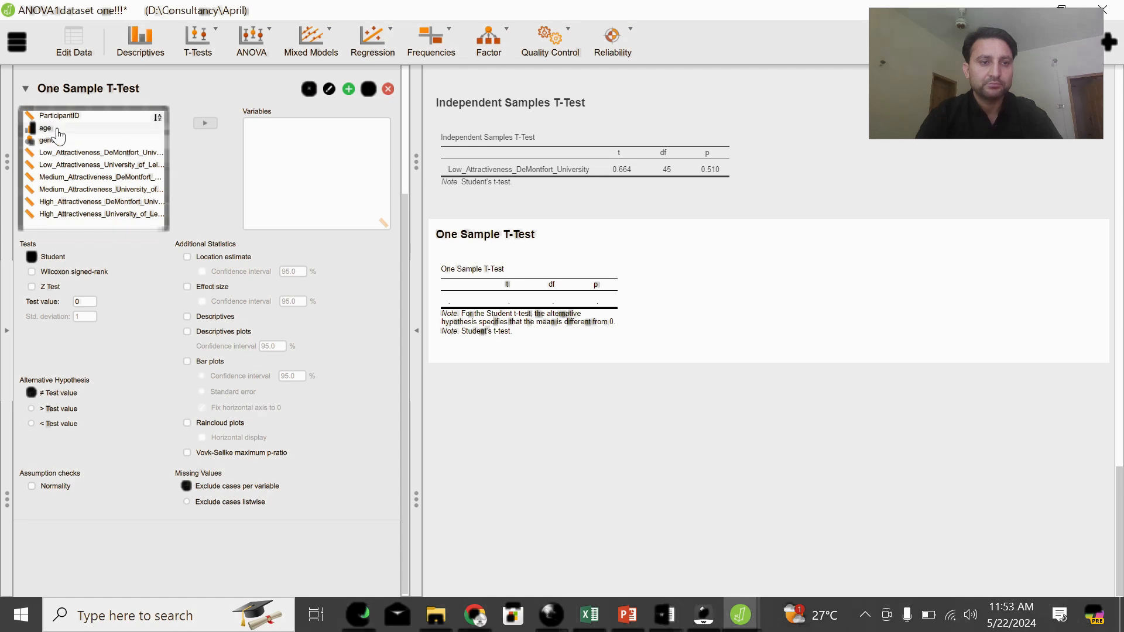
click(65, 153)
scroll(150, 156, up, 2)
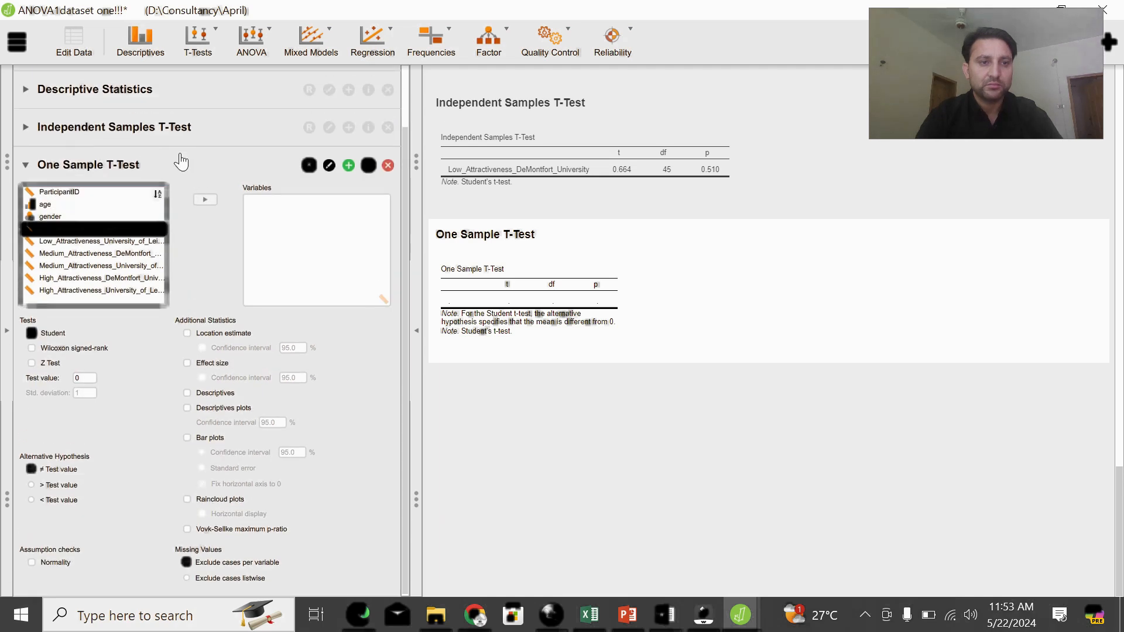
click(205, 198)
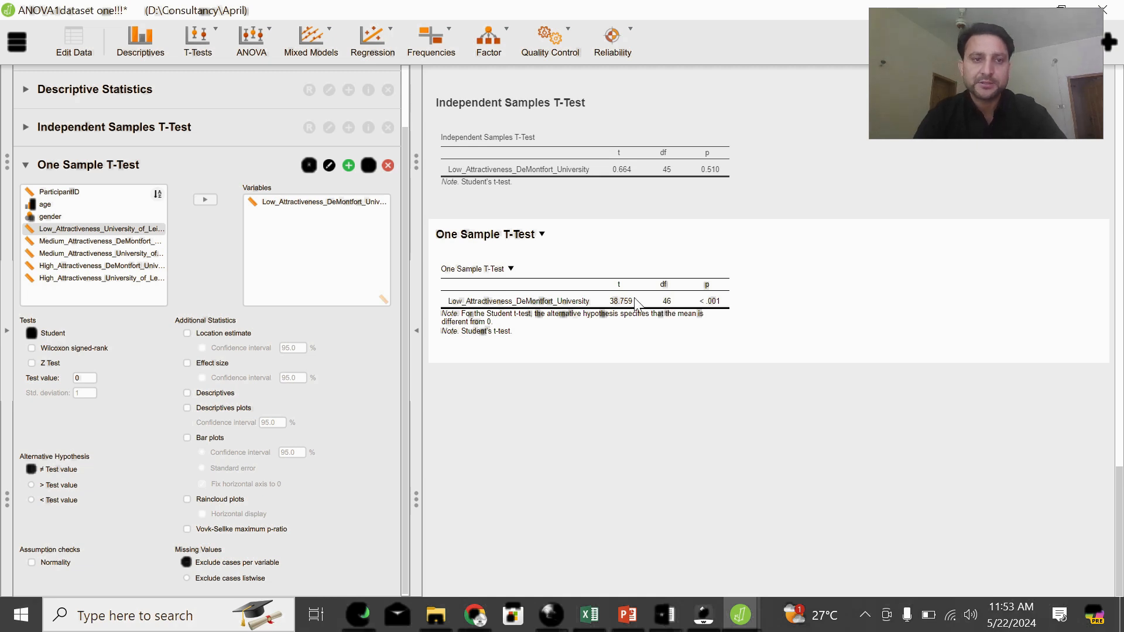
Step: Add a classical ANOVA analysis without assigning any variables
click(244, 46)
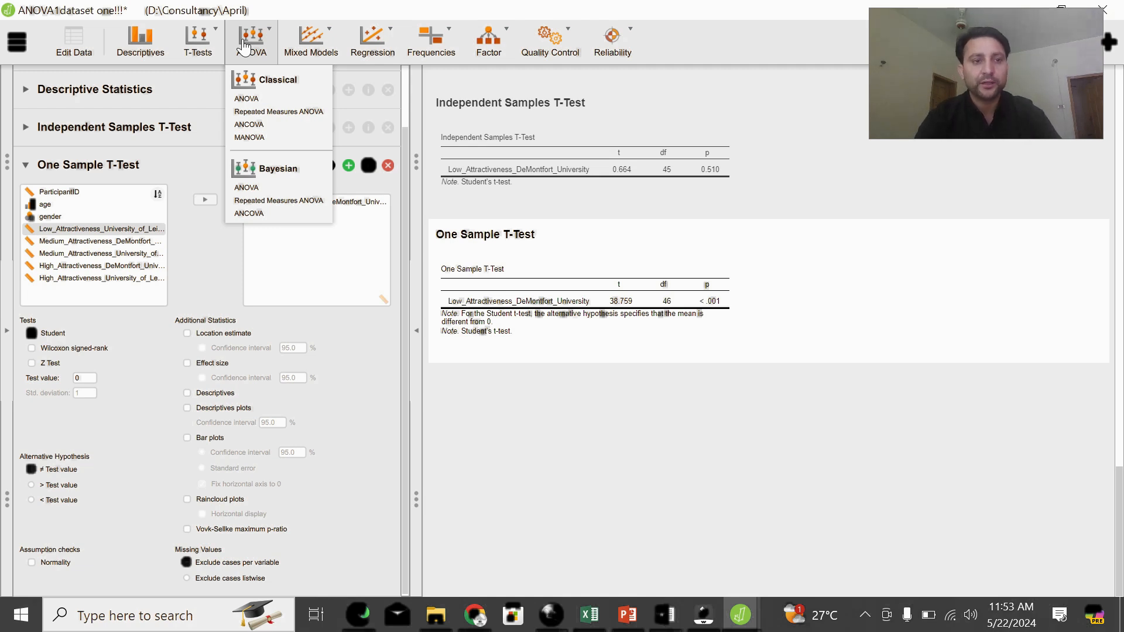
click(53, 218)
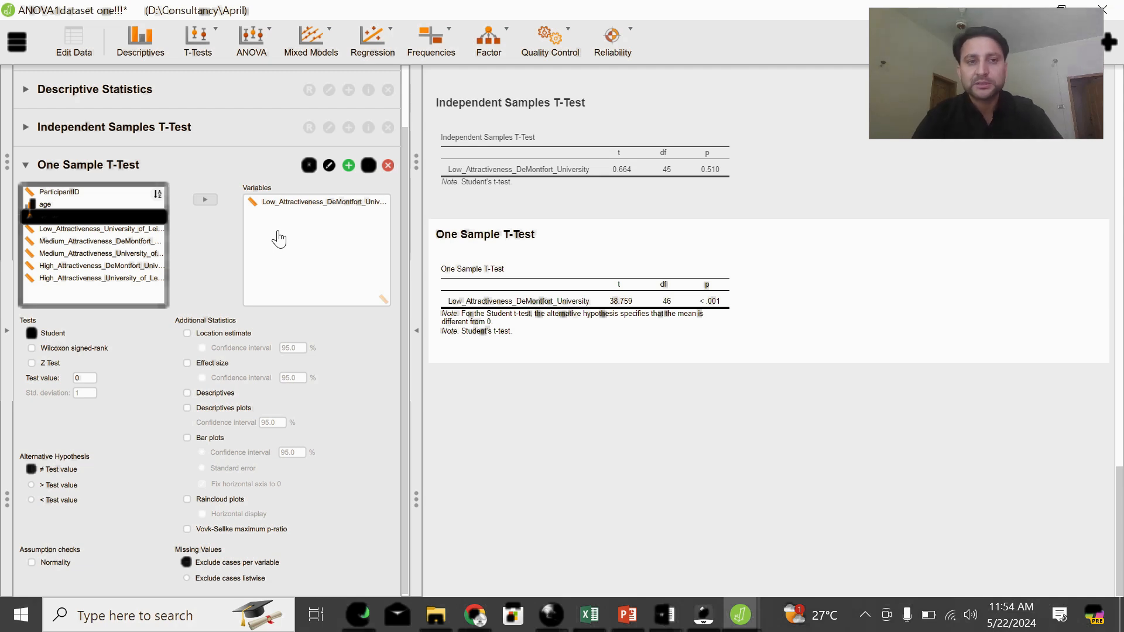
click(252, 38)
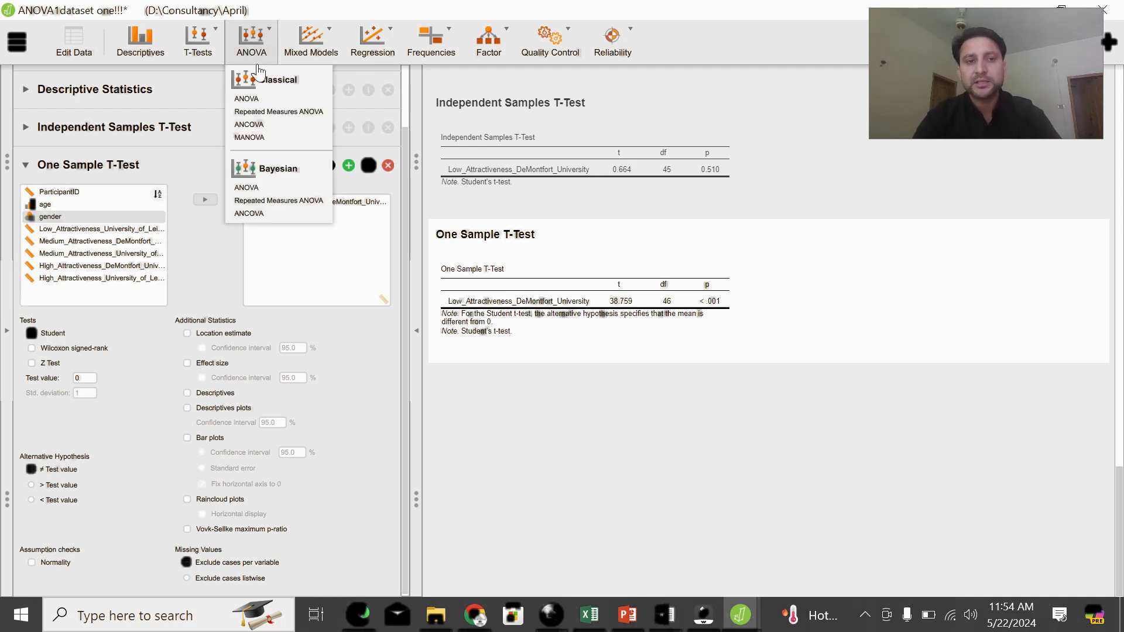
click(248, 100)
Step: Reopen the Independent Samples T-Test and try age instead of gender as the grouping variable
click(269, 126)
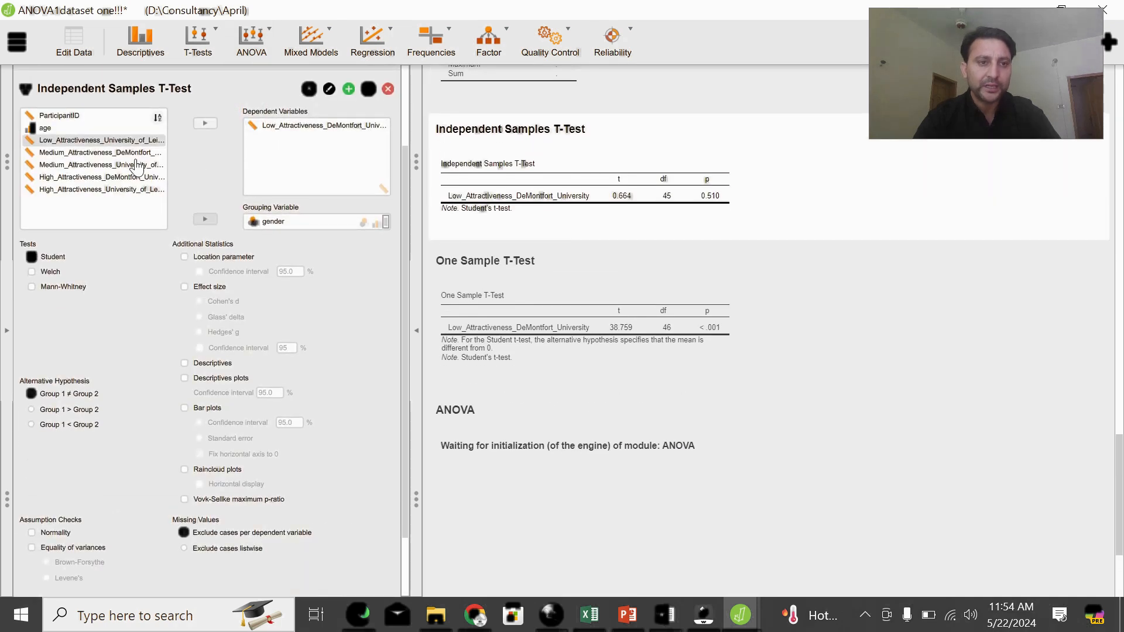
click(274, 225)
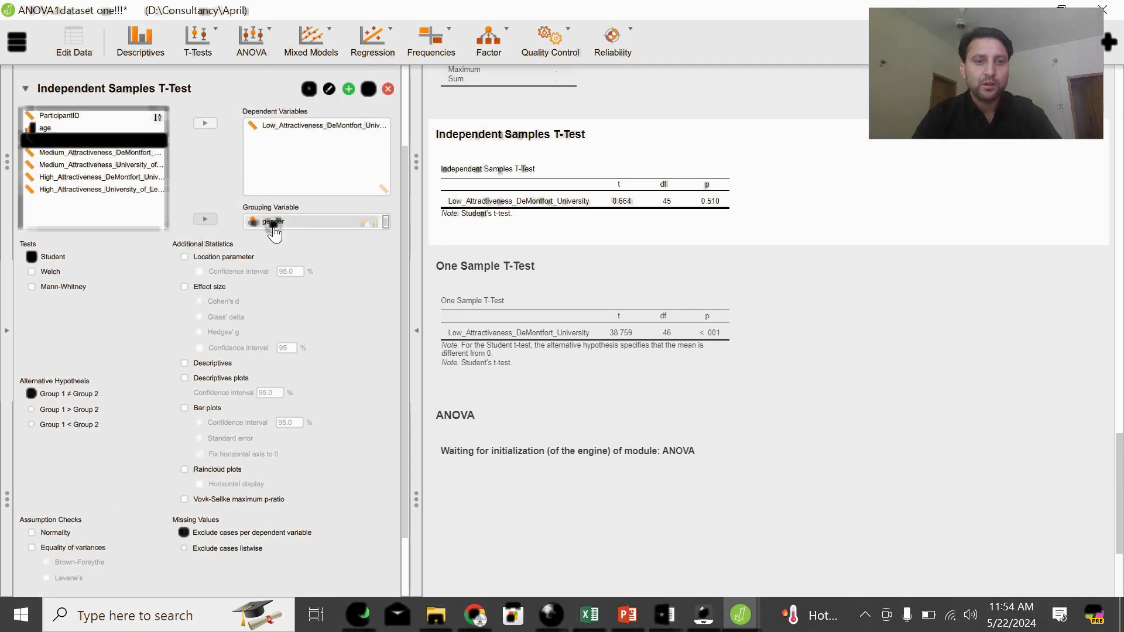
click(274, 223)
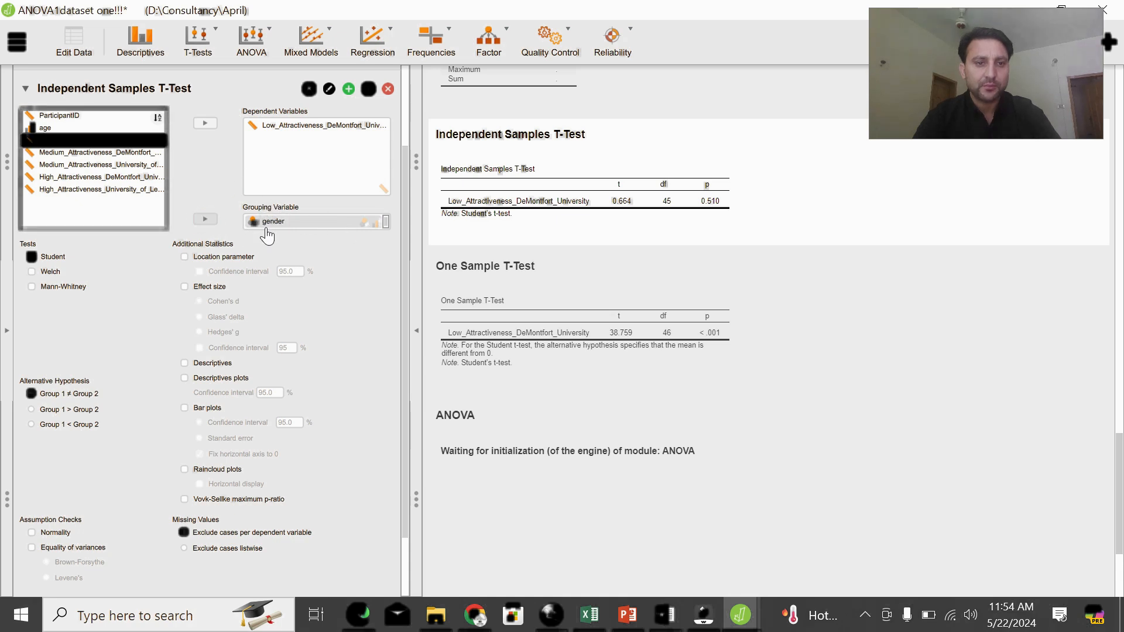
drag(272, 224, 108, 195)
drag(274, 233, 138, 210)
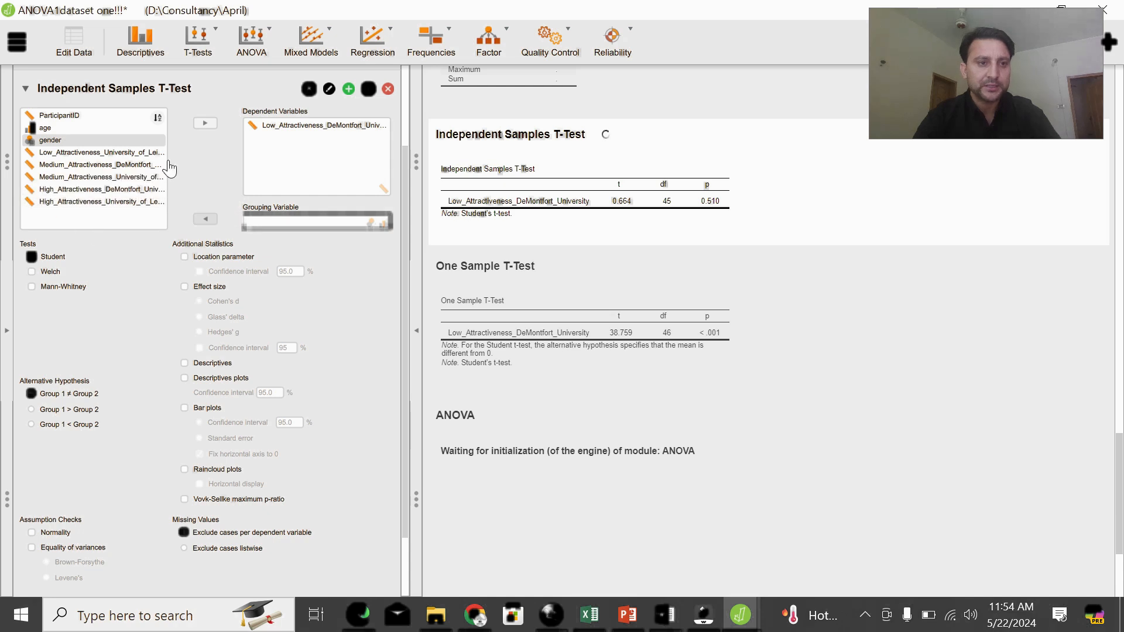
click(47, 128)
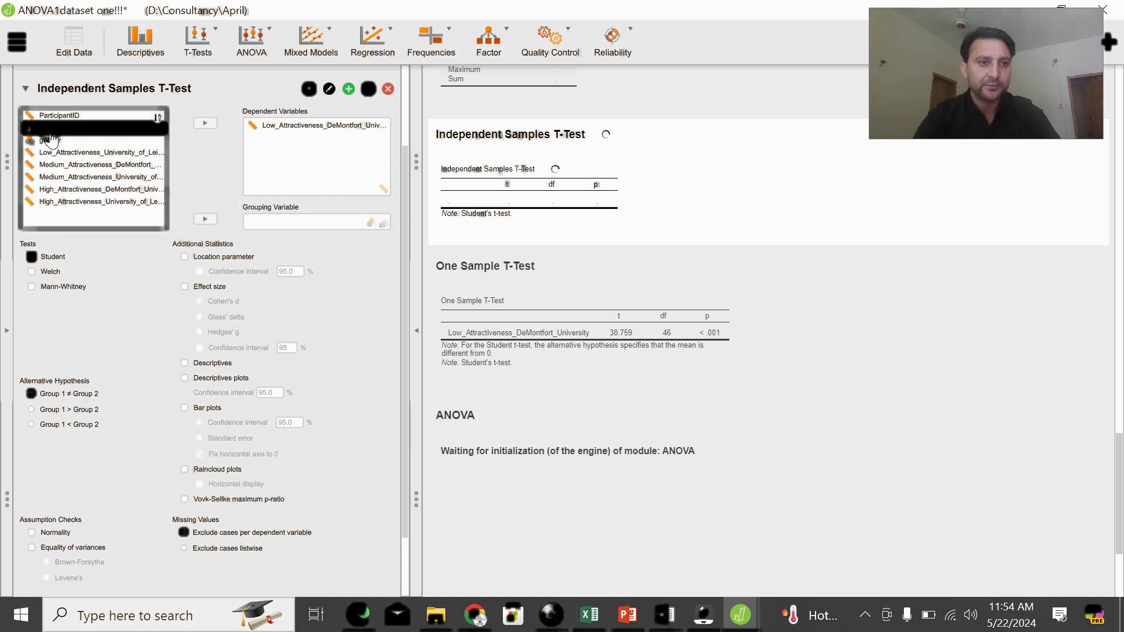
click(205, 221)
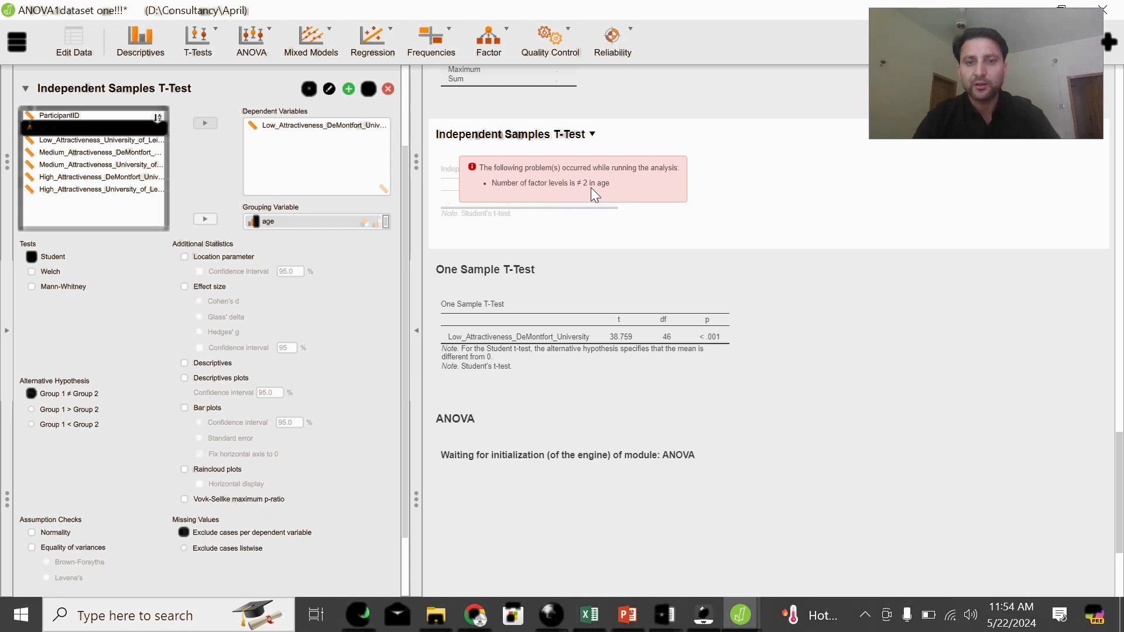
Step: Set gender as the grouping variable of the Independent Samples T-Test again in place of age
click(627, 207)
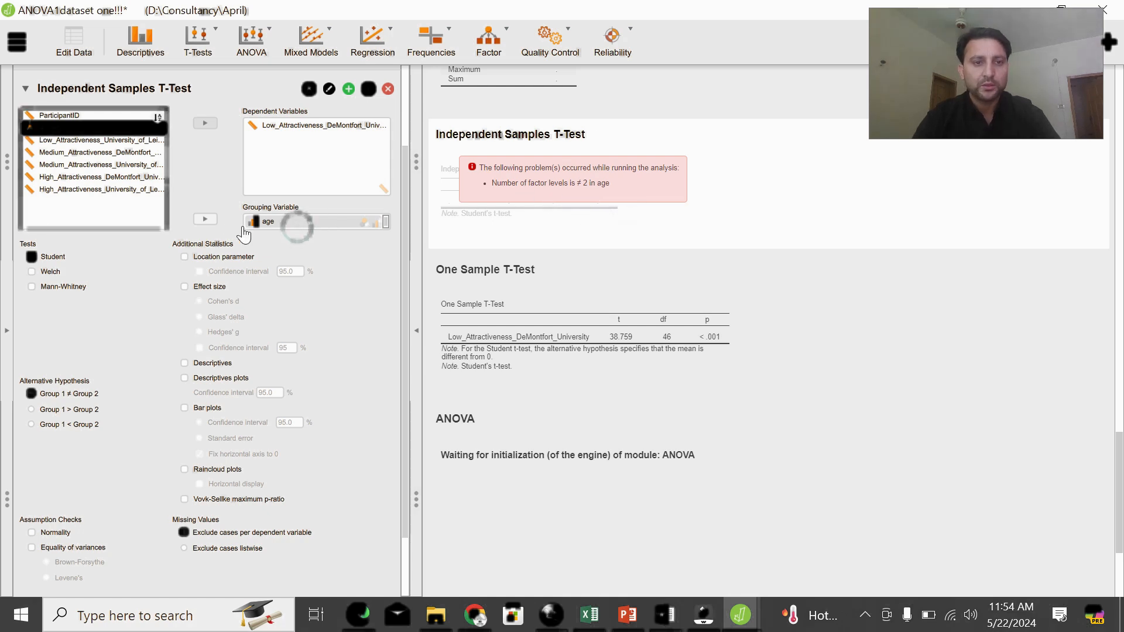
click(205, 219)
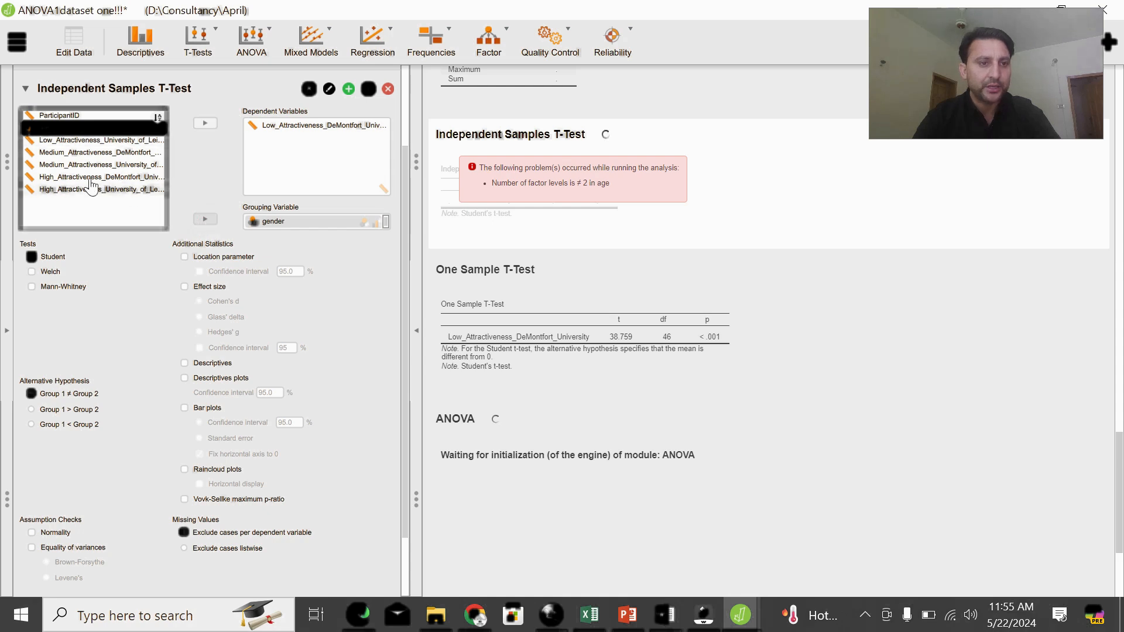
click(265, 222)
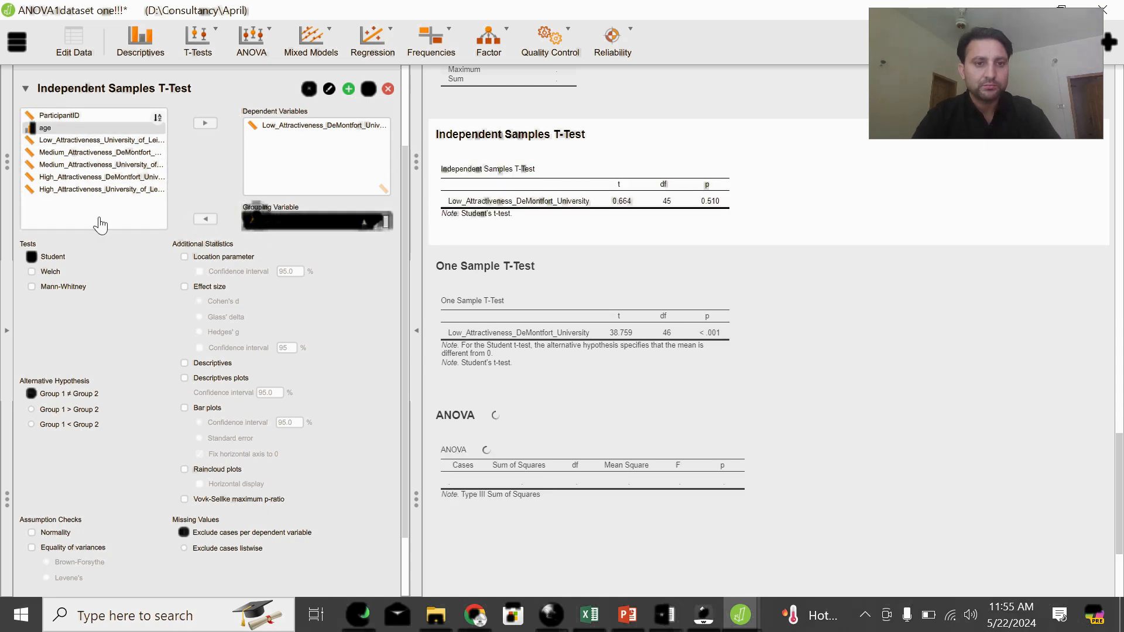
click(73, 223)
drag(246, 225, 57, 145)
click(57, 143)
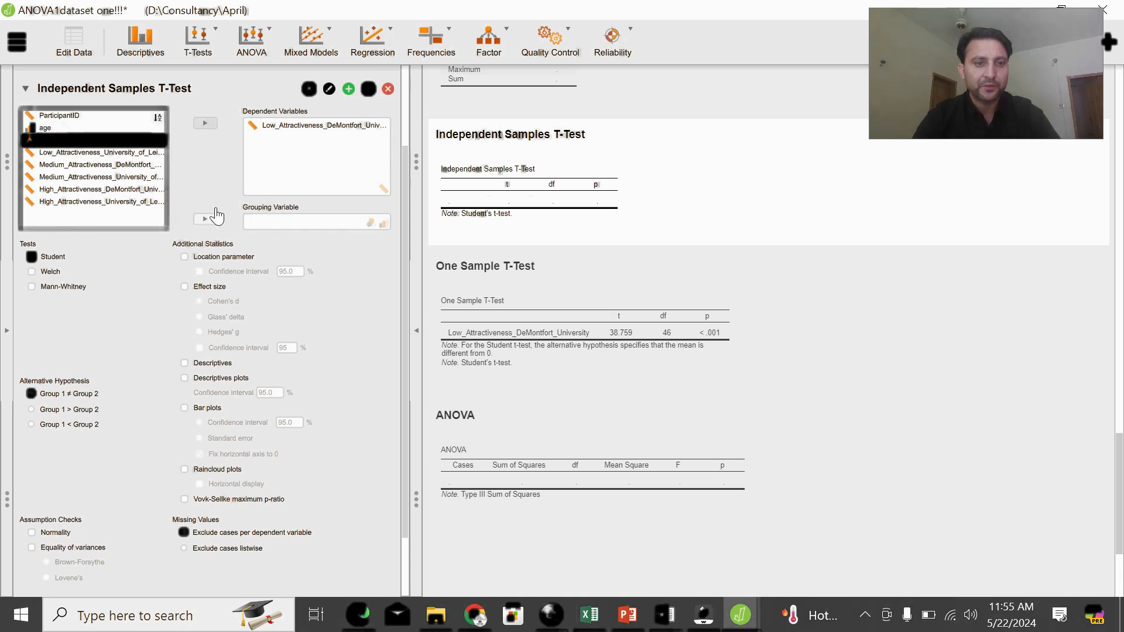
click(205, 221)
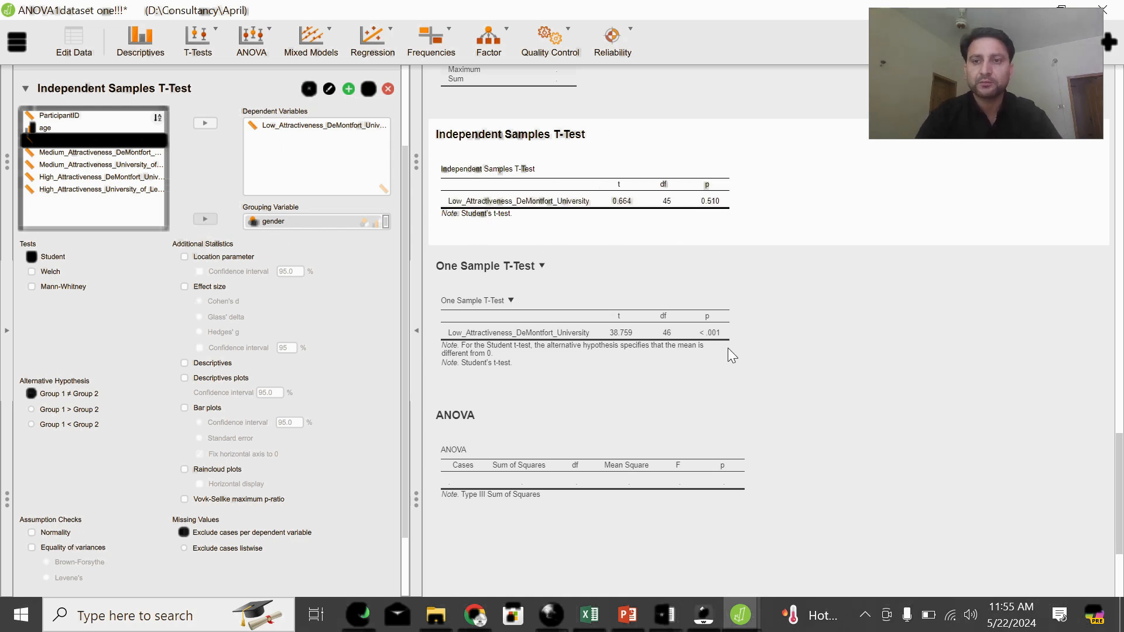
Step: Add a classical Correlation analysis and bring its variable assignment settings into view
click(384, 47)
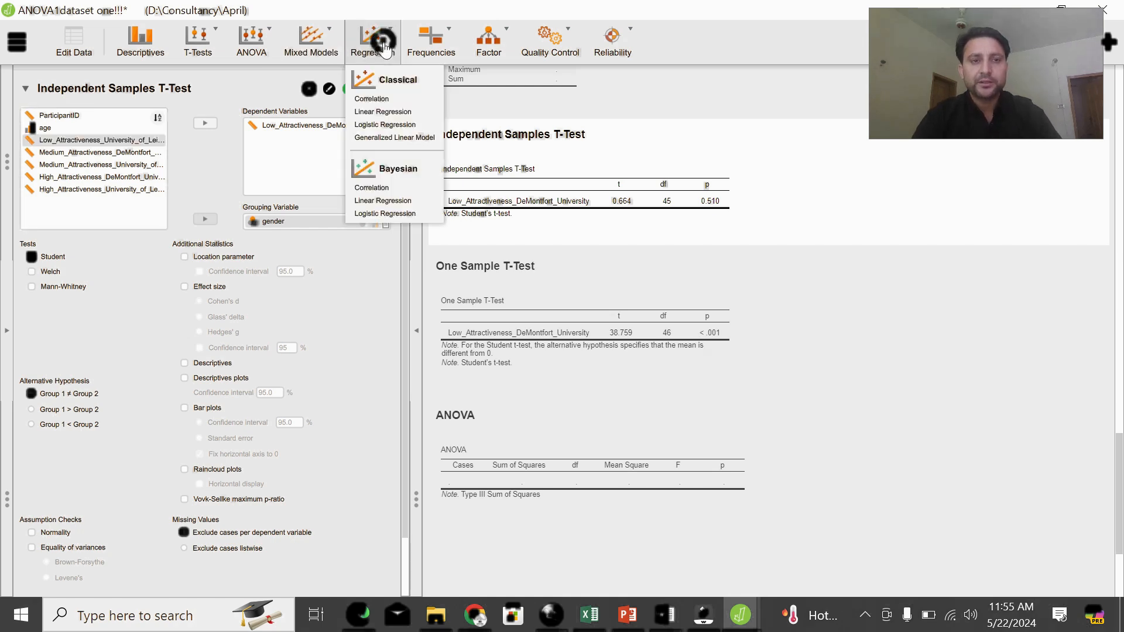
click(378, 100)
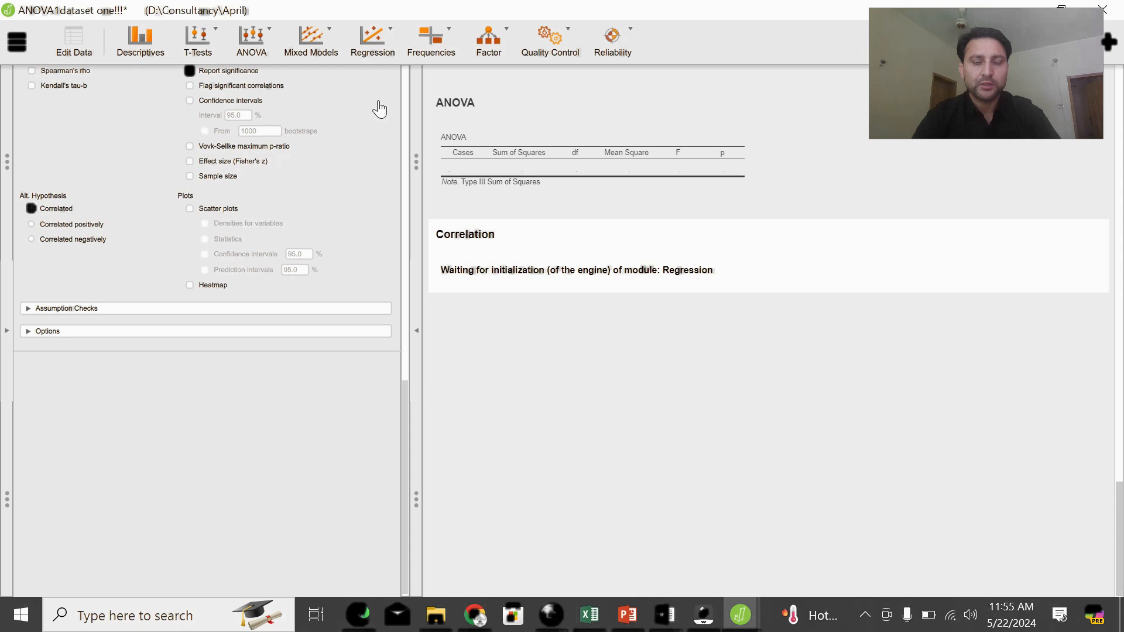
drag(405, 427, 391, 54)
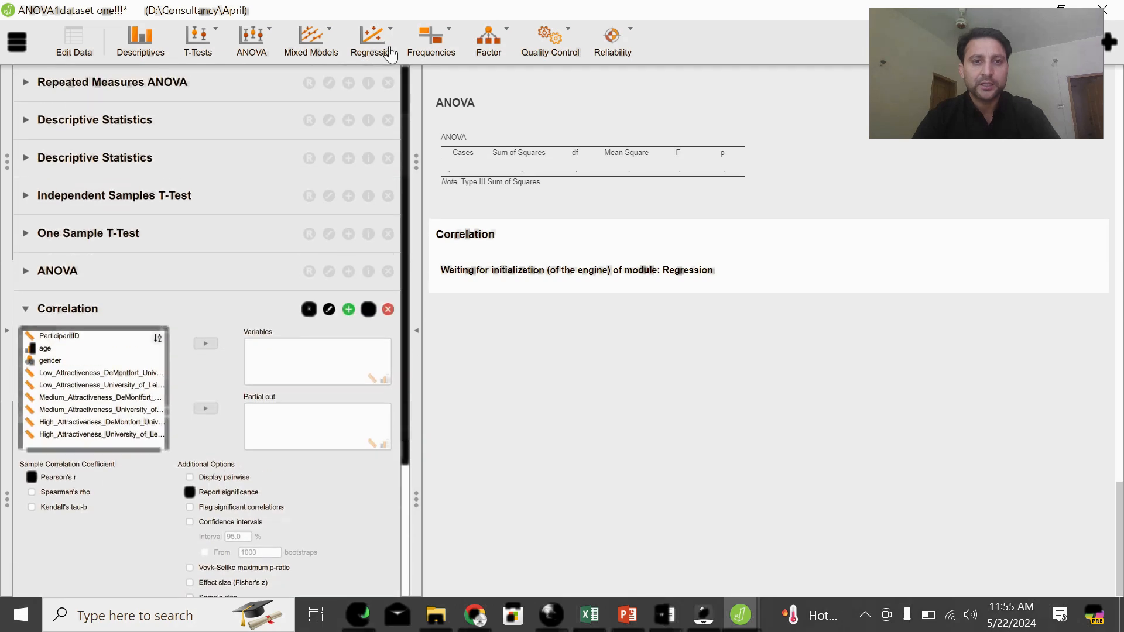
Step: Assign age and Low_Attractiveness_DeMontfort_University as the Correlation variables and review the resulting Pearson's correlations table
click(45, 348)
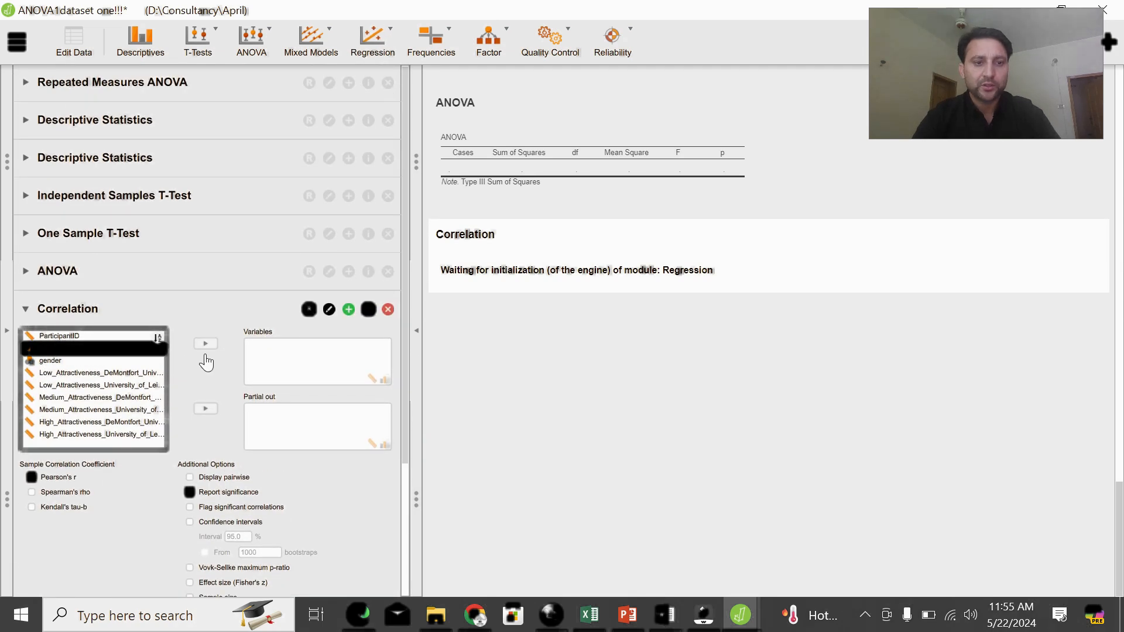
click(206, 344)
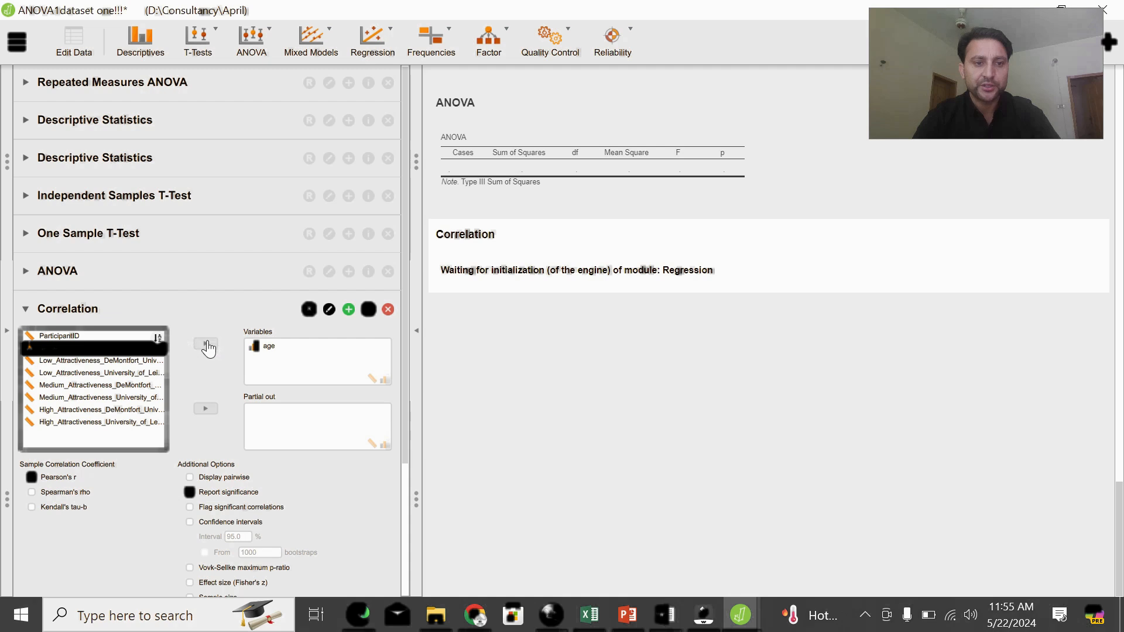
click(79, 361)
click(205, 344)
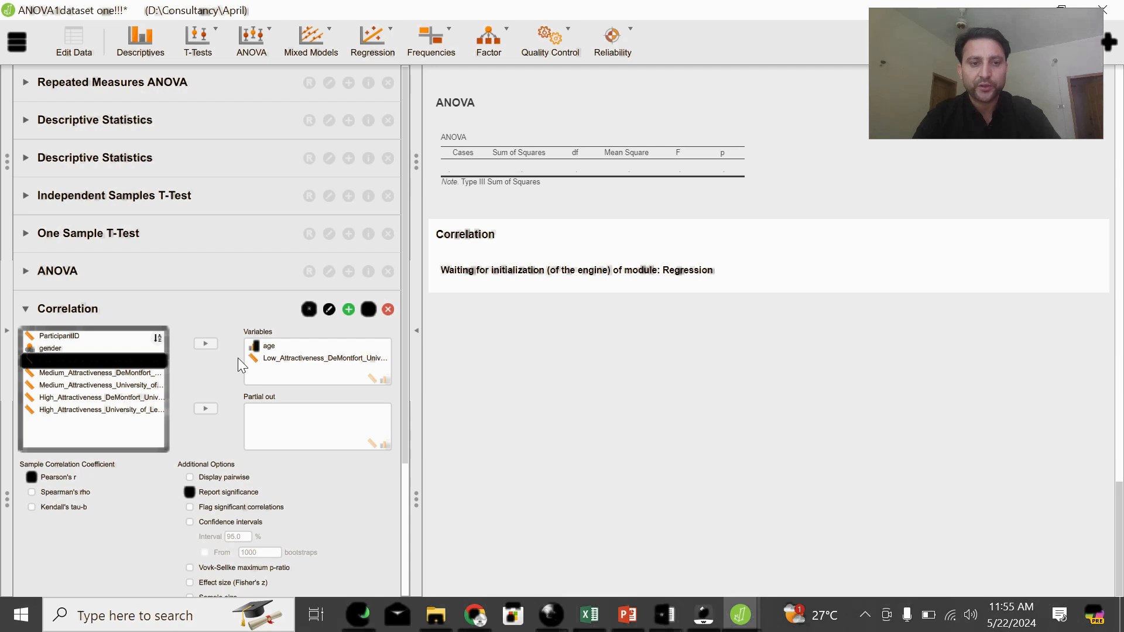
click(595, 335)
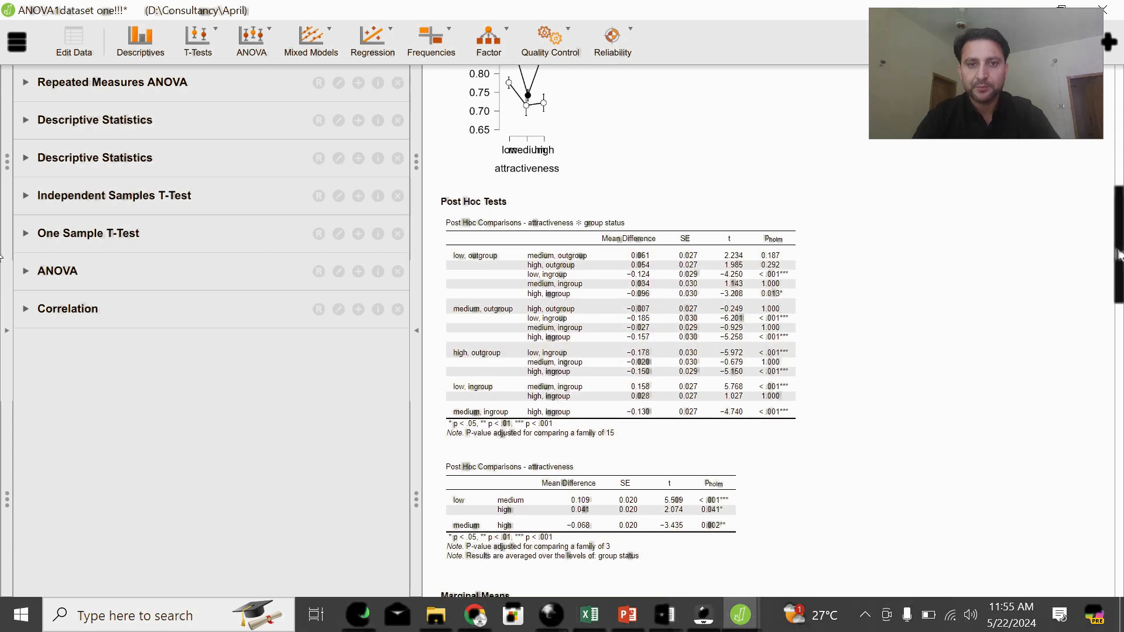
drag(1119, 449, 1119, 556)
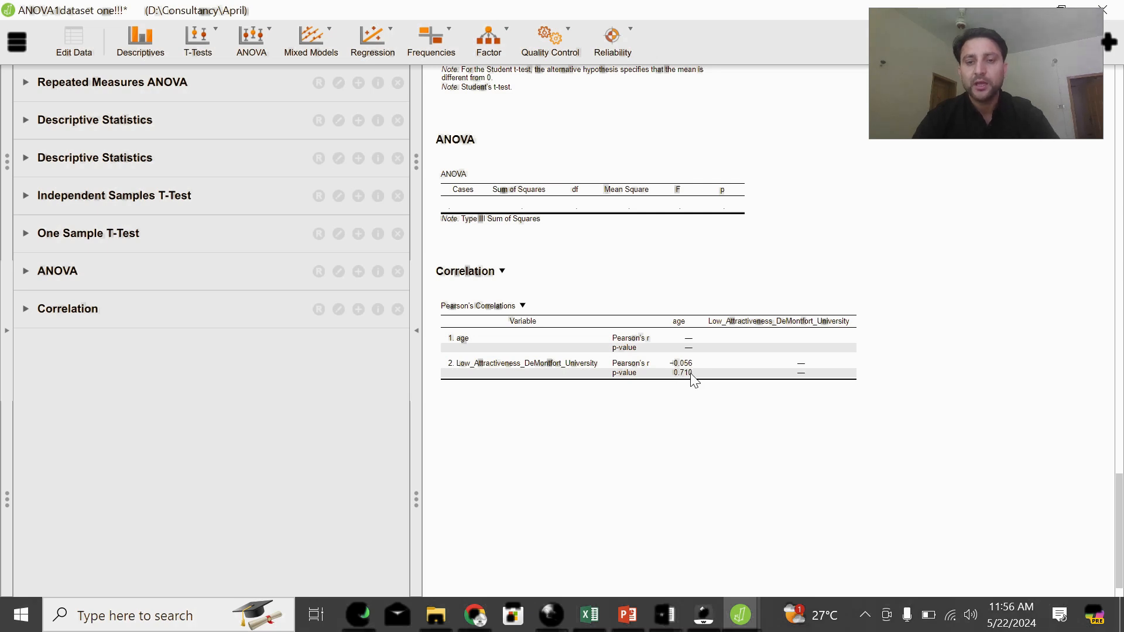
click(683, 375)
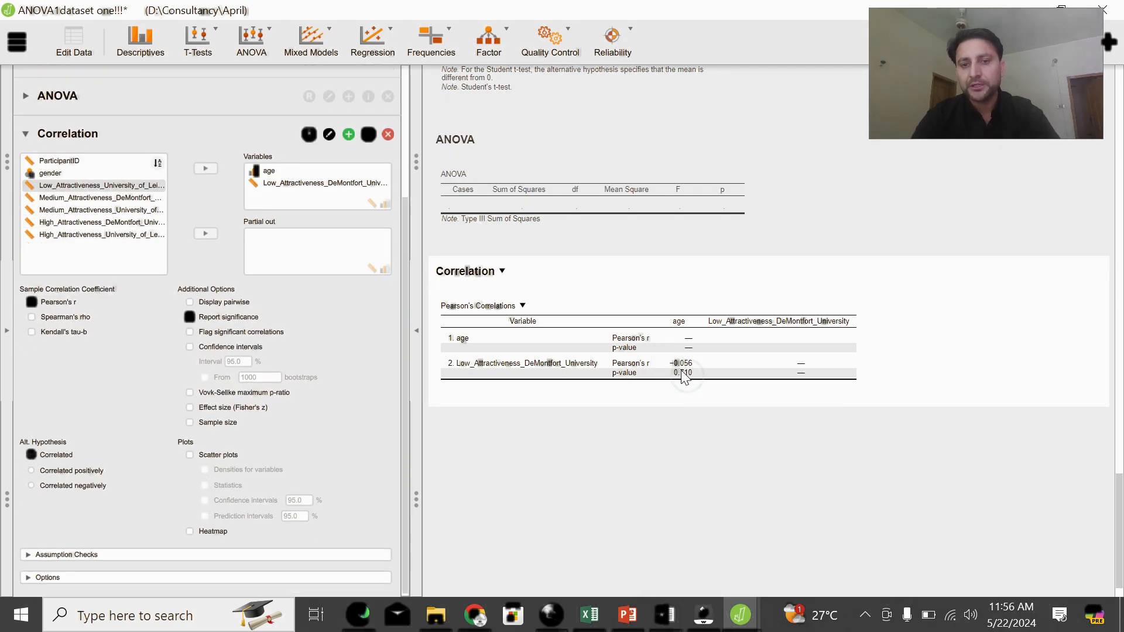
click(681, 370)
click(681, 370)
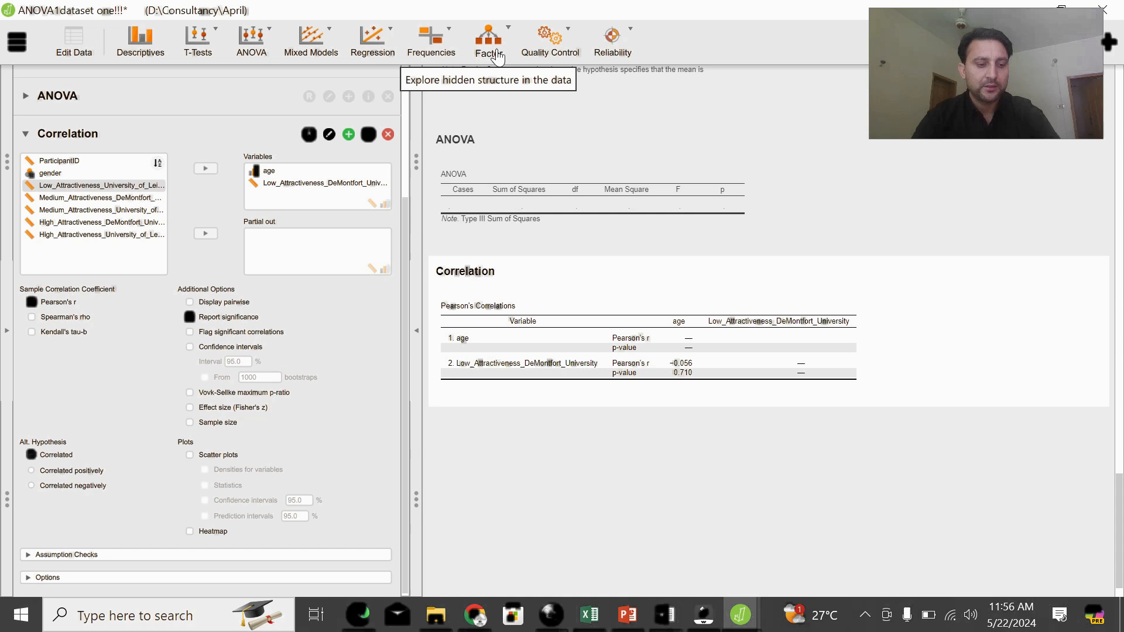
Step: Add a Linear Regression analysis and bring its variable assignment settings into view
click(373, 48)
click(385, 113)
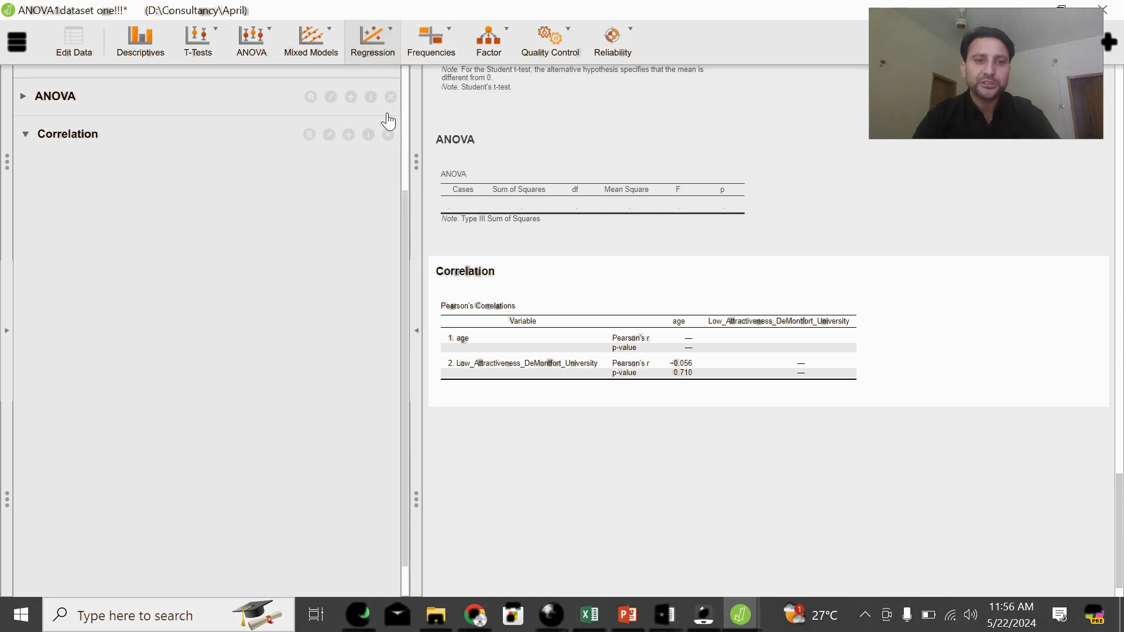
drag(405, 378, 384, 44)
scroll(401, 161, down, 3)
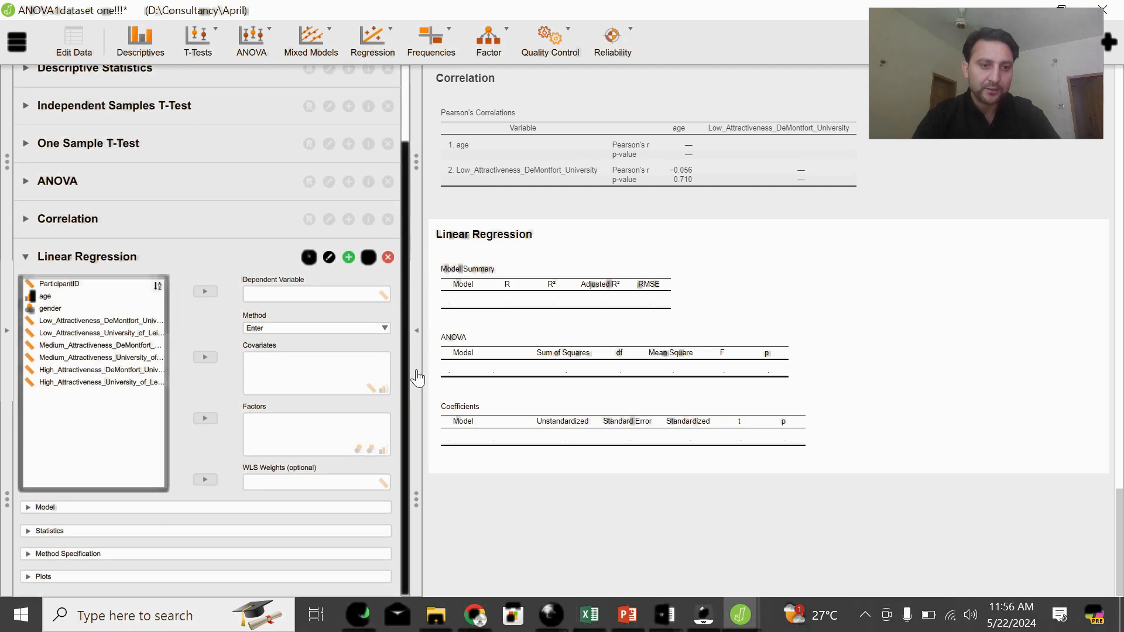
scroll(405, 98, up, 1)
scroll(405, 100, up, 3)
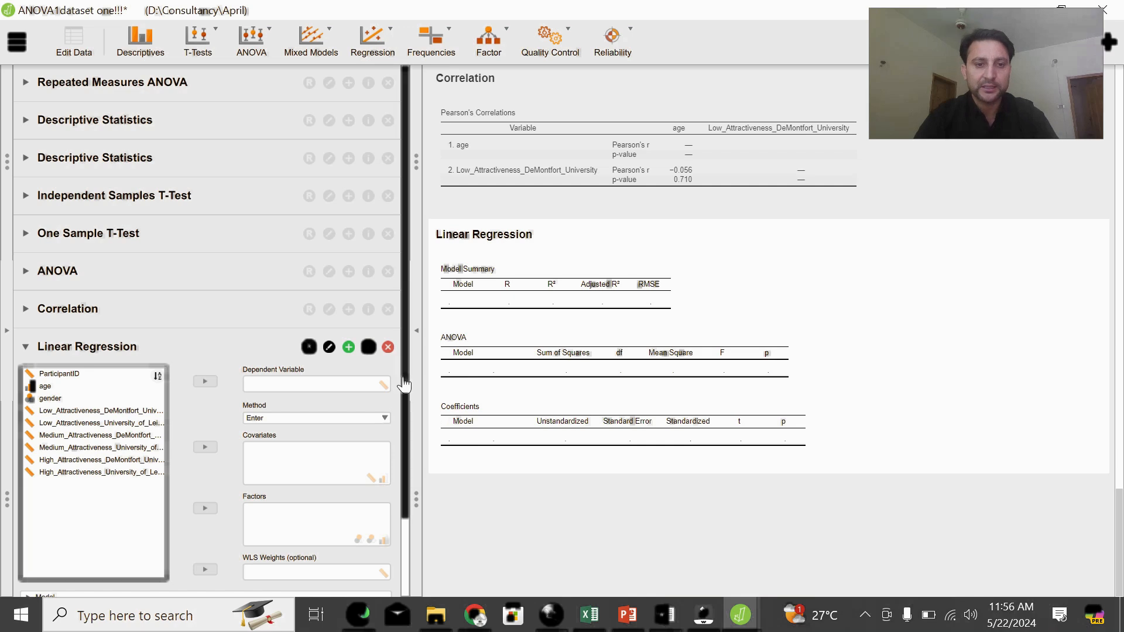
scroll(408, 496, down, 3)
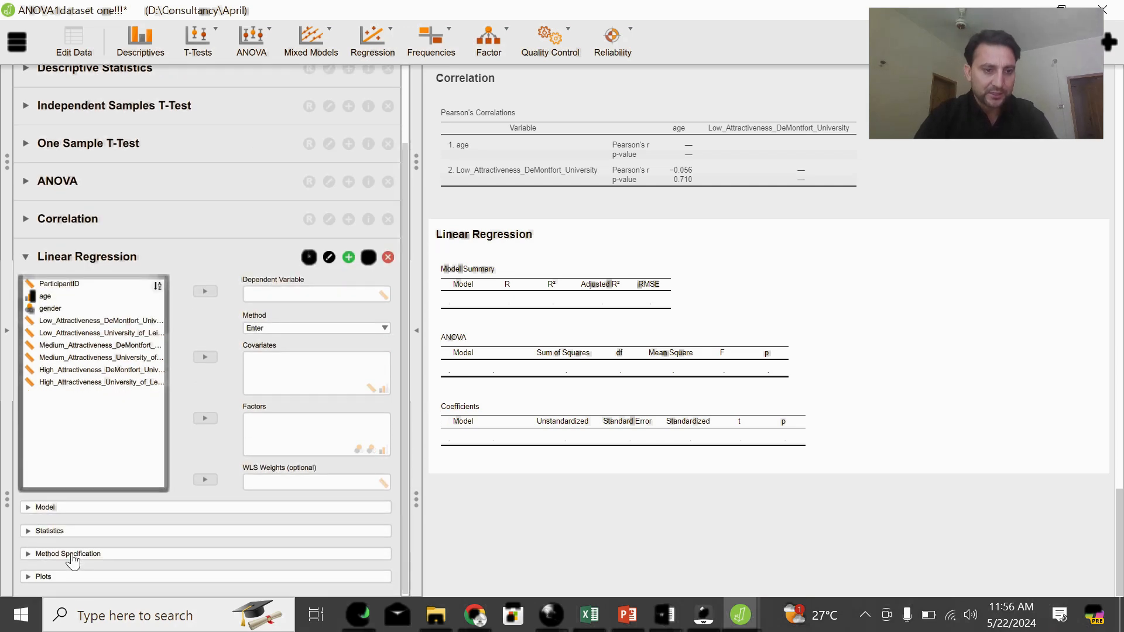
Step: Expand the Method Specification and Model sections of the Linear Regression settings
click(71, 556)
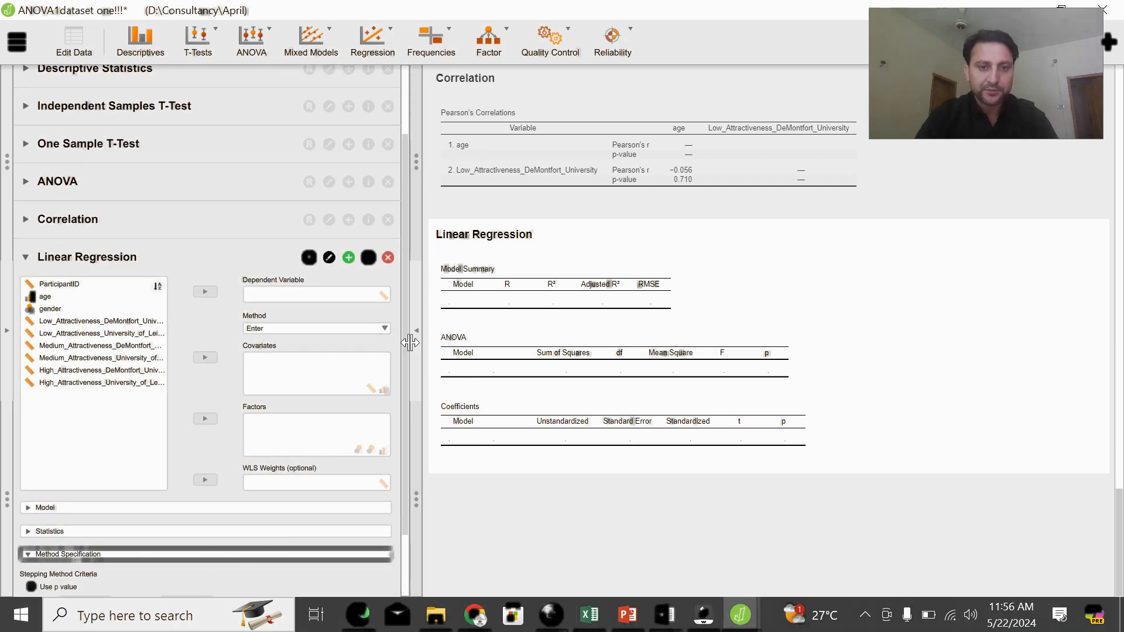
click(41, 509)
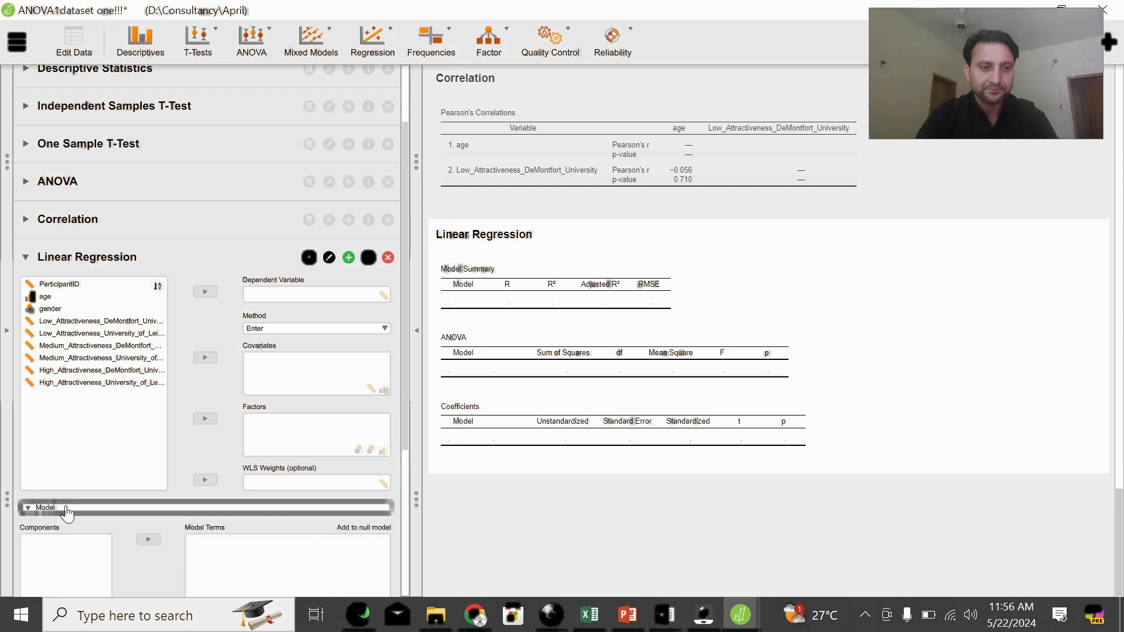
scroll(406, 328, down, 3)
scroll(316, 472, down, 3)
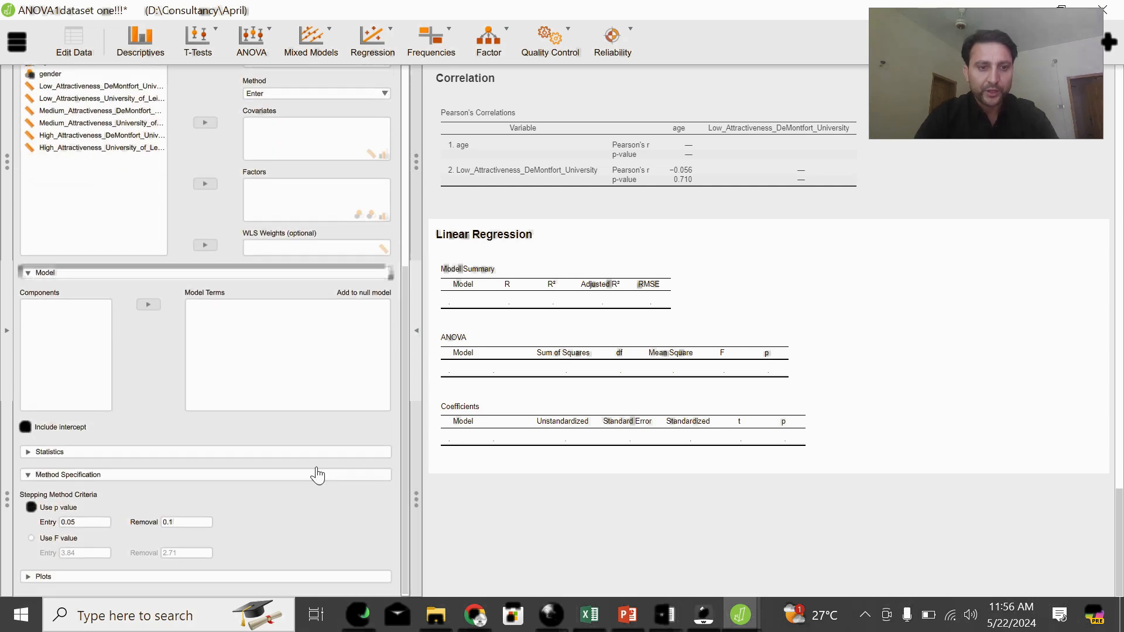
Step: Set Low_Attractiveness_DeMontfort_University as the regression's dependent variable and Medium_Attractiveness_DeMontfort_University as its covariate
click(68, 88)
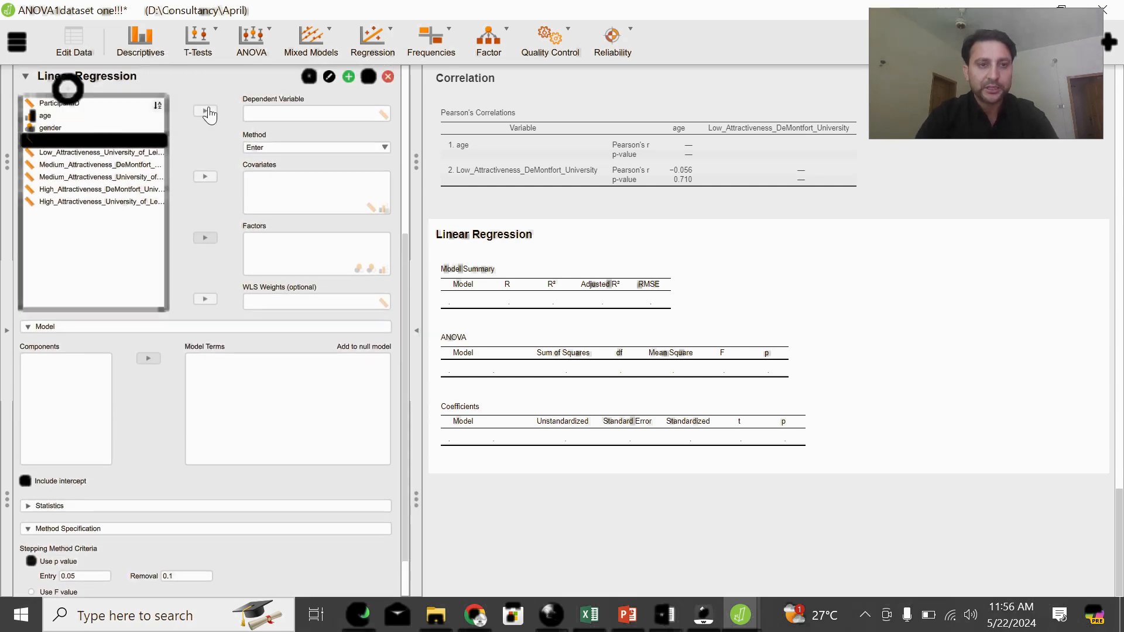
click(208, 111)
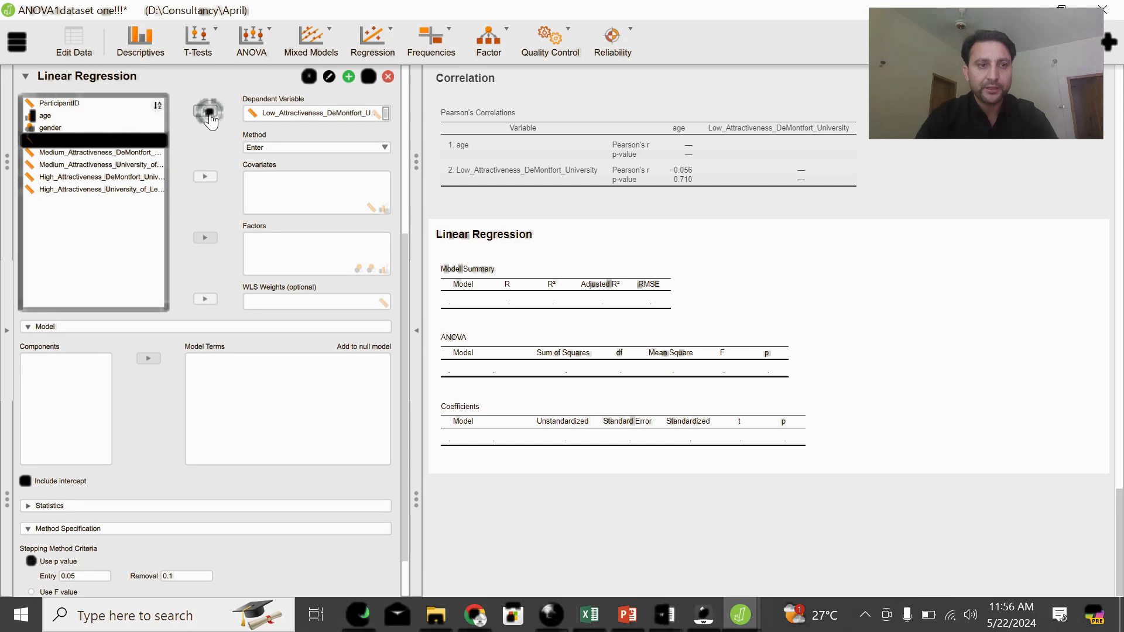
click(127, 154)
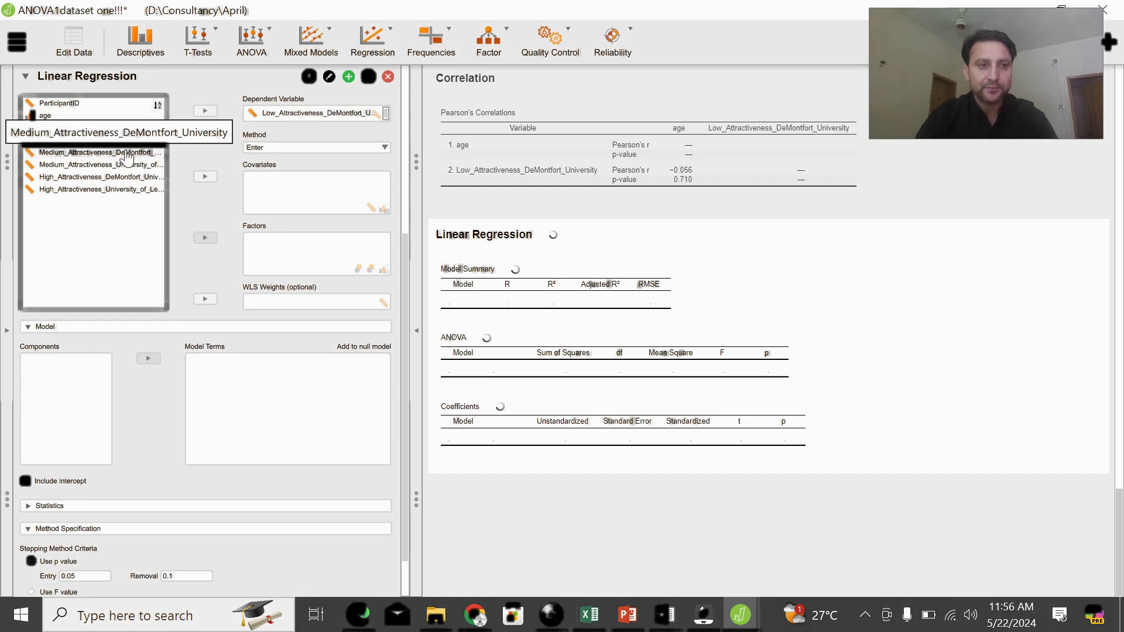
click(205, 178)
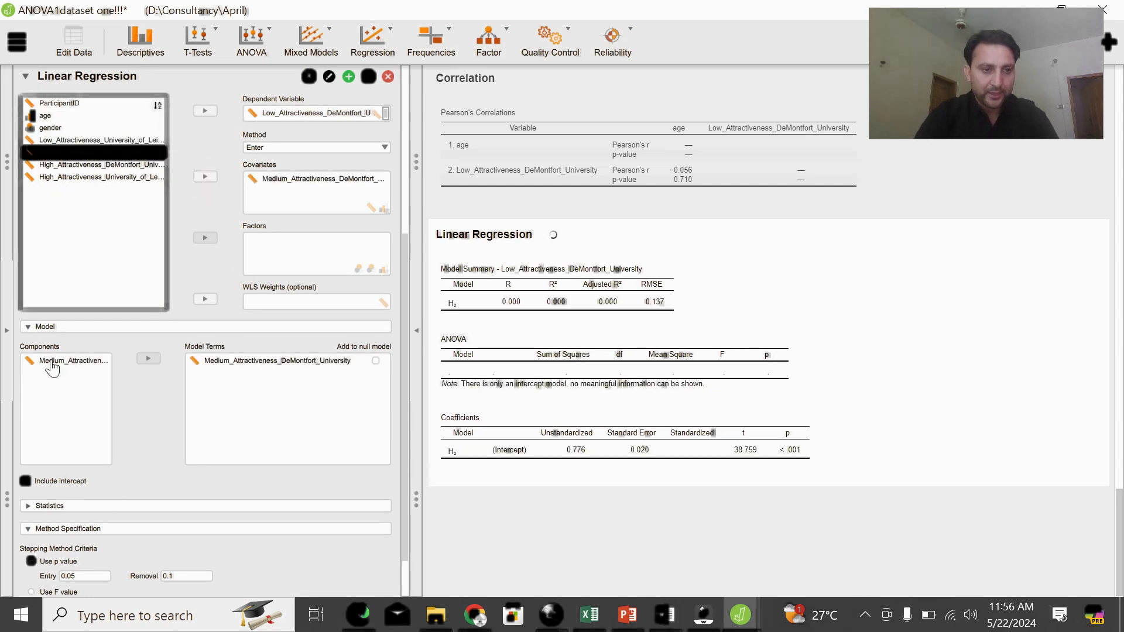
Step: Try to add the Medium_Attractiveness_DeMontfort_University component to the regression's model terms again
click(75, 361)
click(142, 362)
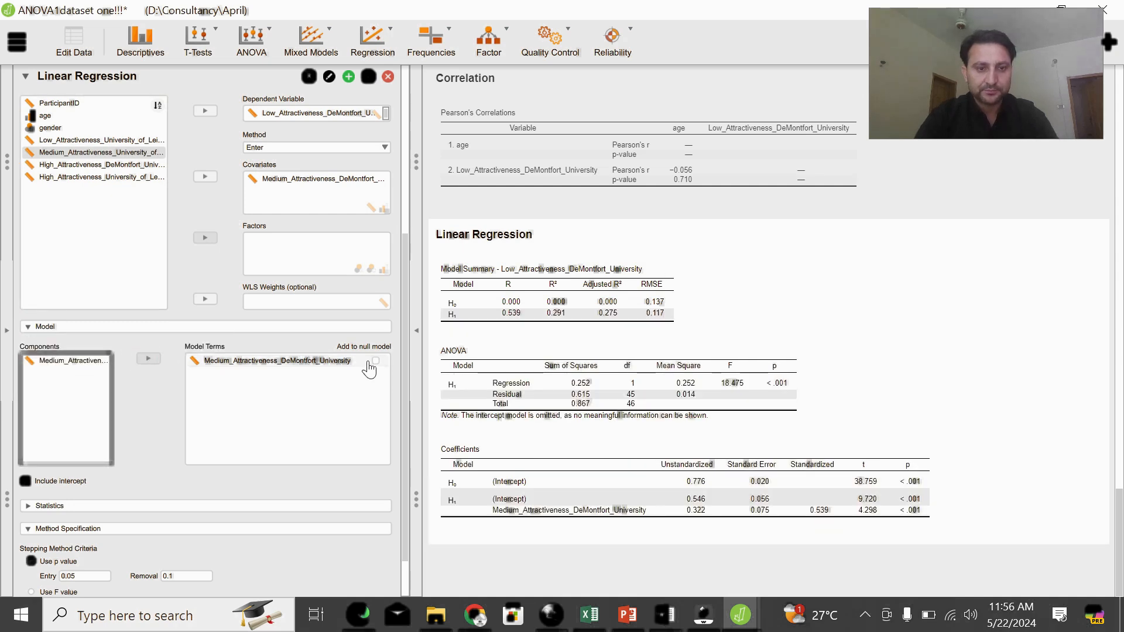
drag(86, 370, 225, 394)
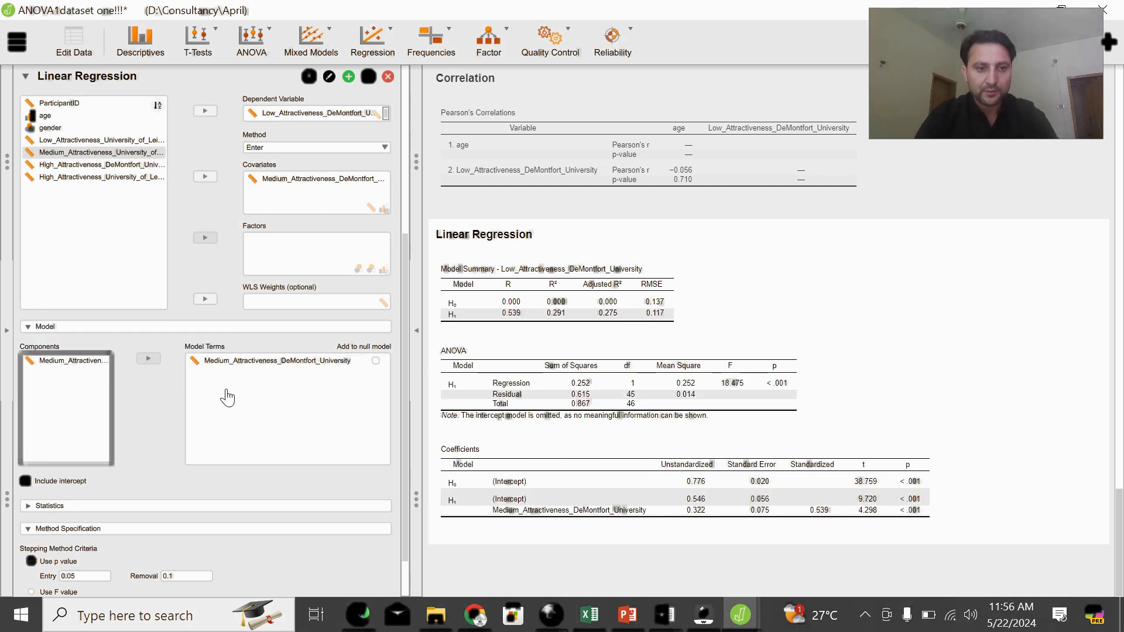
drag(88, 366, 326, 397)
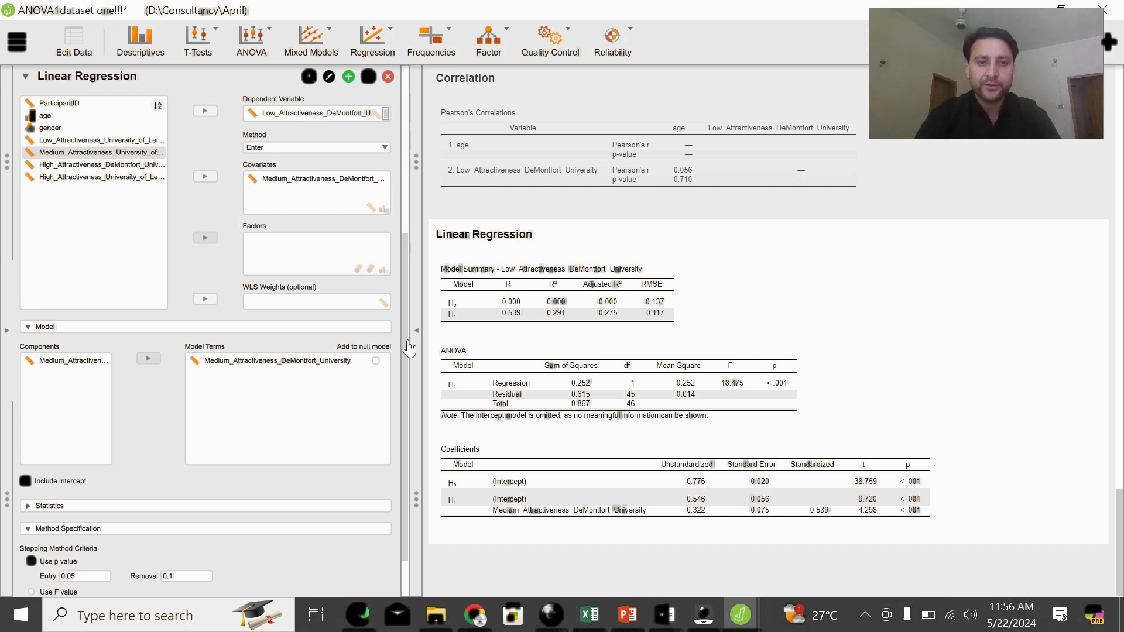
drag(406, 345, 388, 81)
click(488, 43)
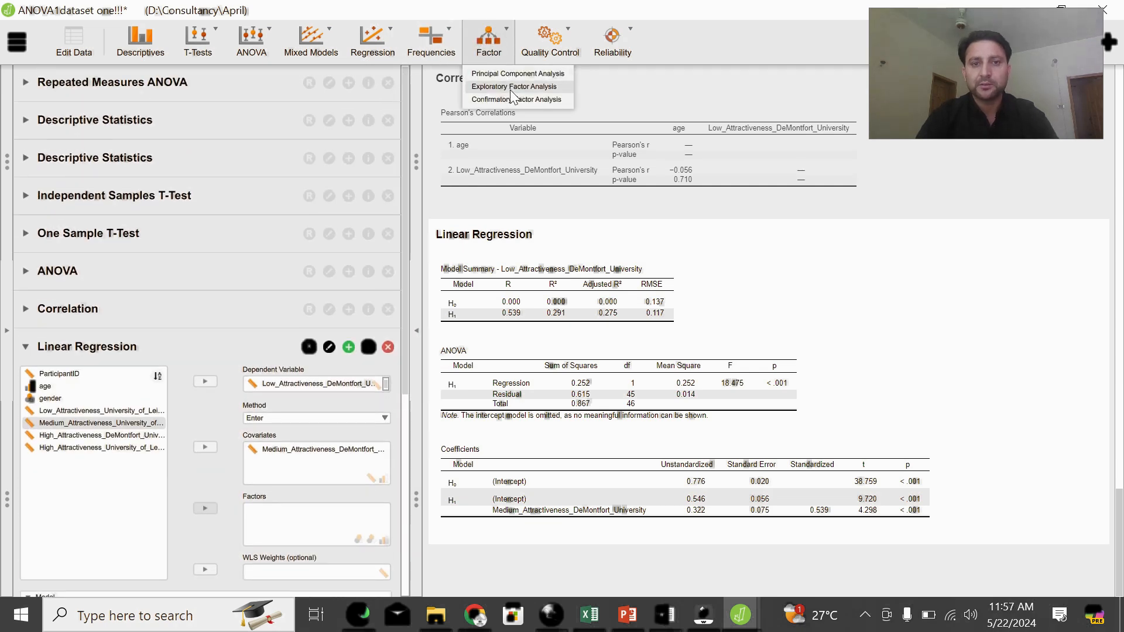
click(638, 104)
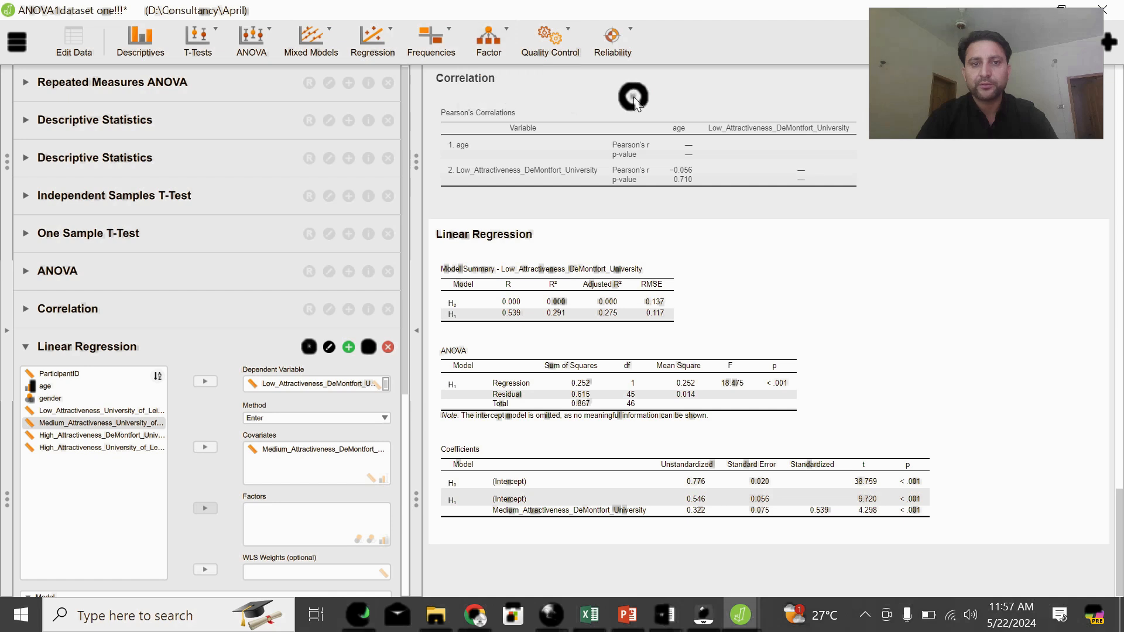
click(613, 42)
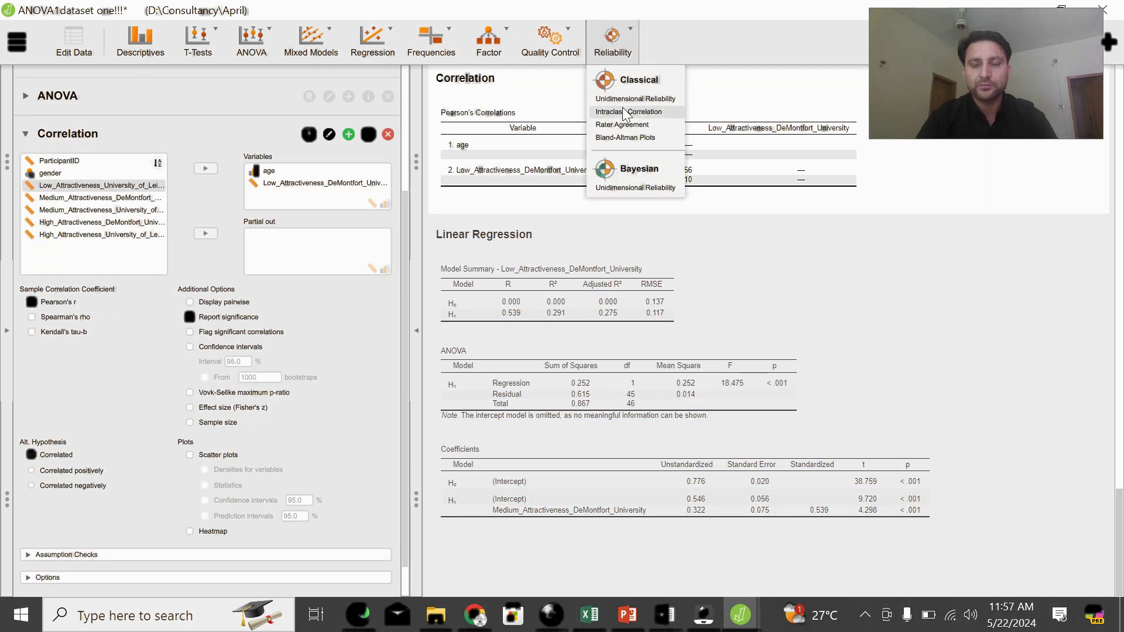
click(727, 79)
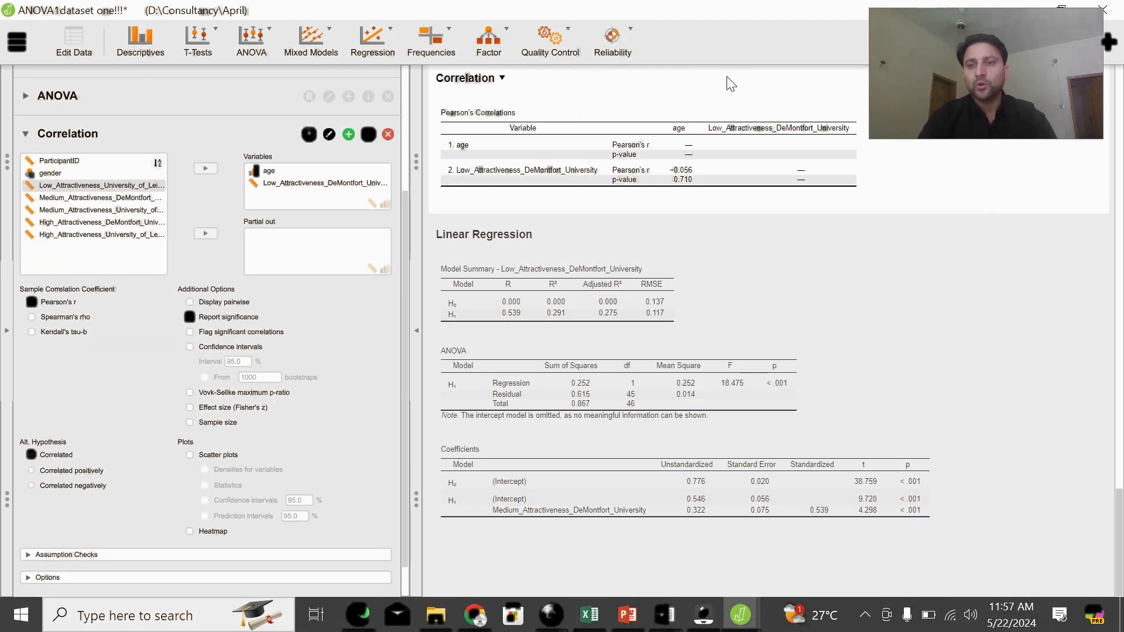